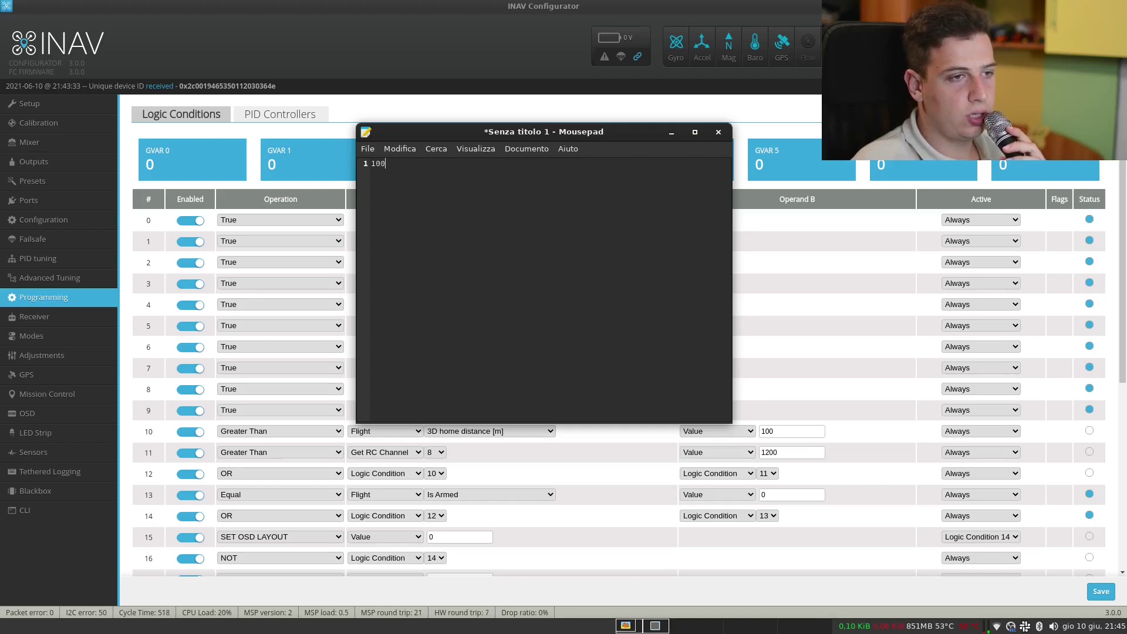
# Note the channel range "1000 2000" on the first line and "4 livelli" on the second
pyautogui.write('2000')
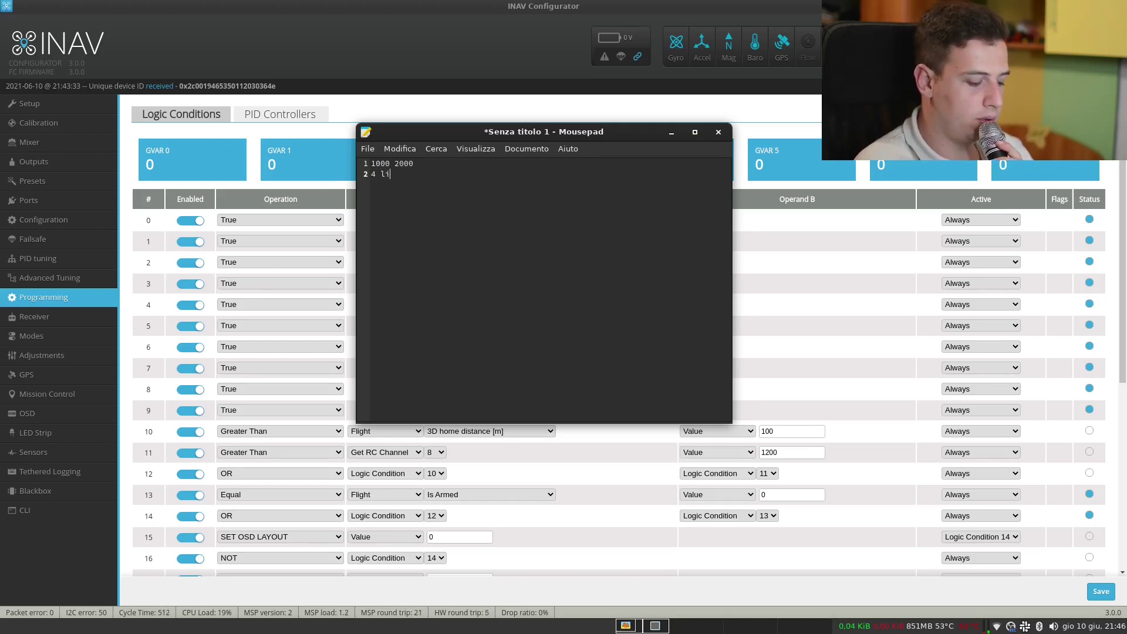
pyautogui.write('velli')
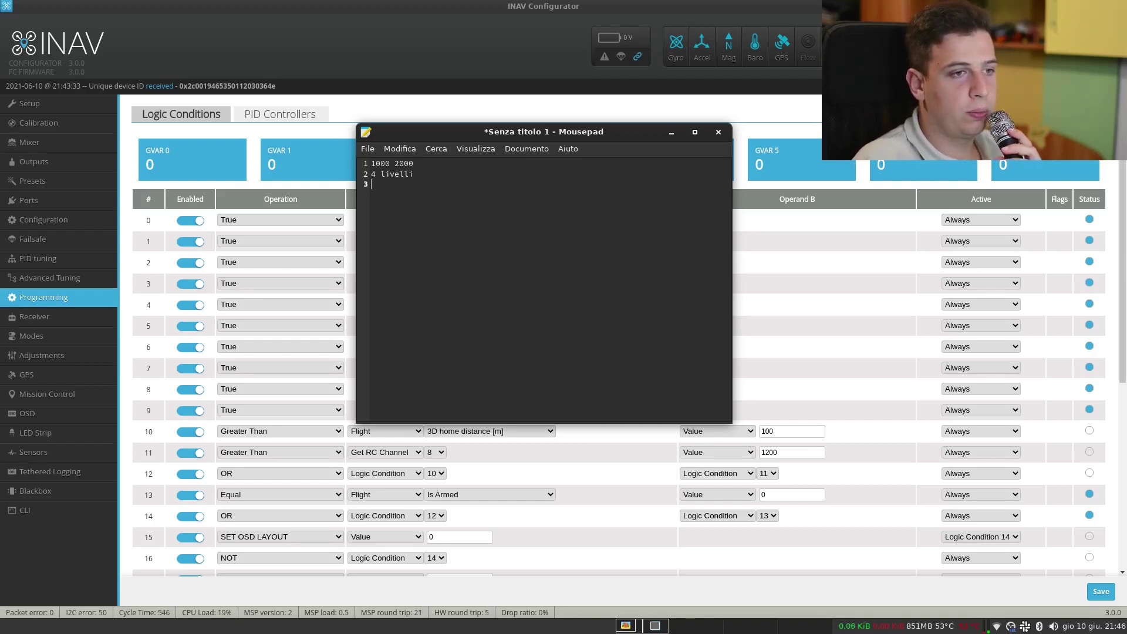
pyautogui.click(421, 166)
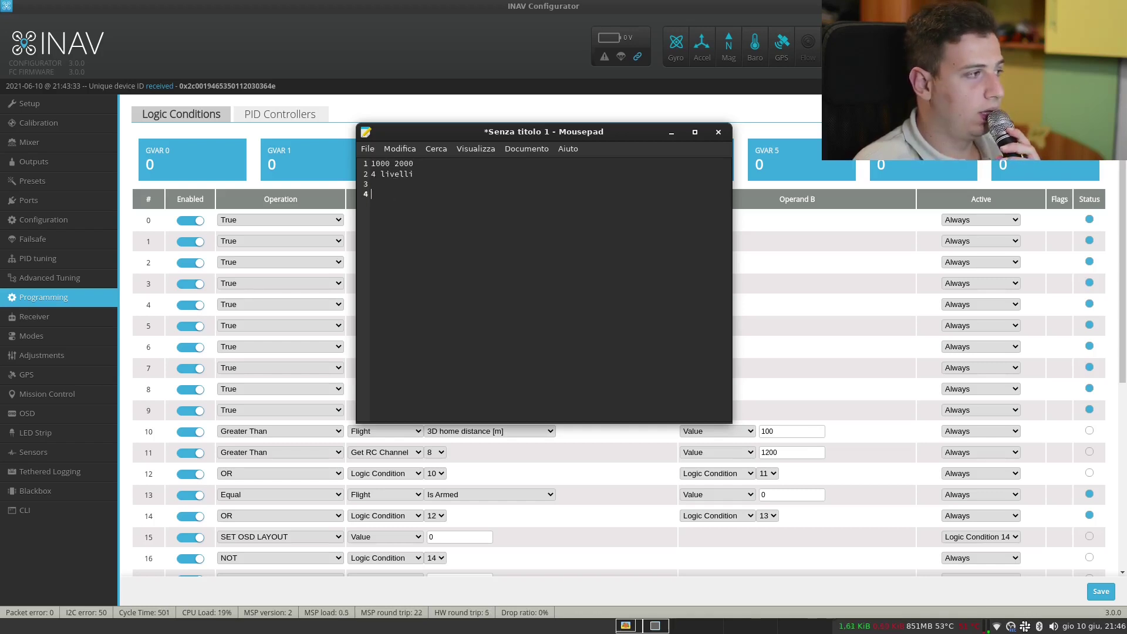
# List the four level ranges on separate lines: "1000 1250 1", "1250 1500 2", "1500 1750 3" and "1750 2000 4"
pyautogui.write('10')
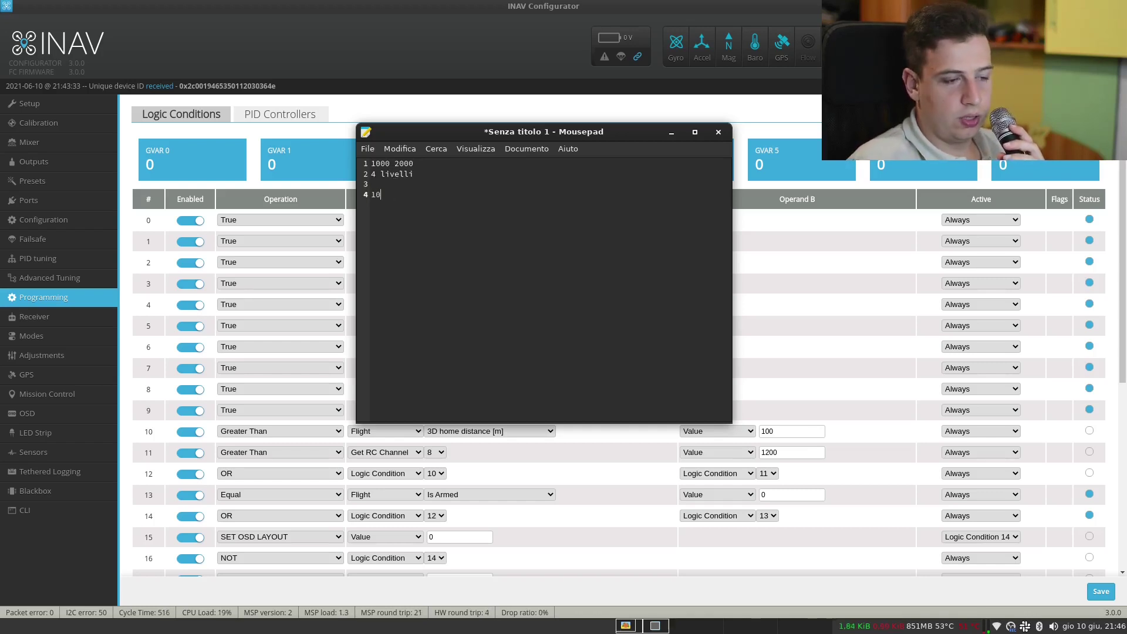
pyautogui.write('00 1')
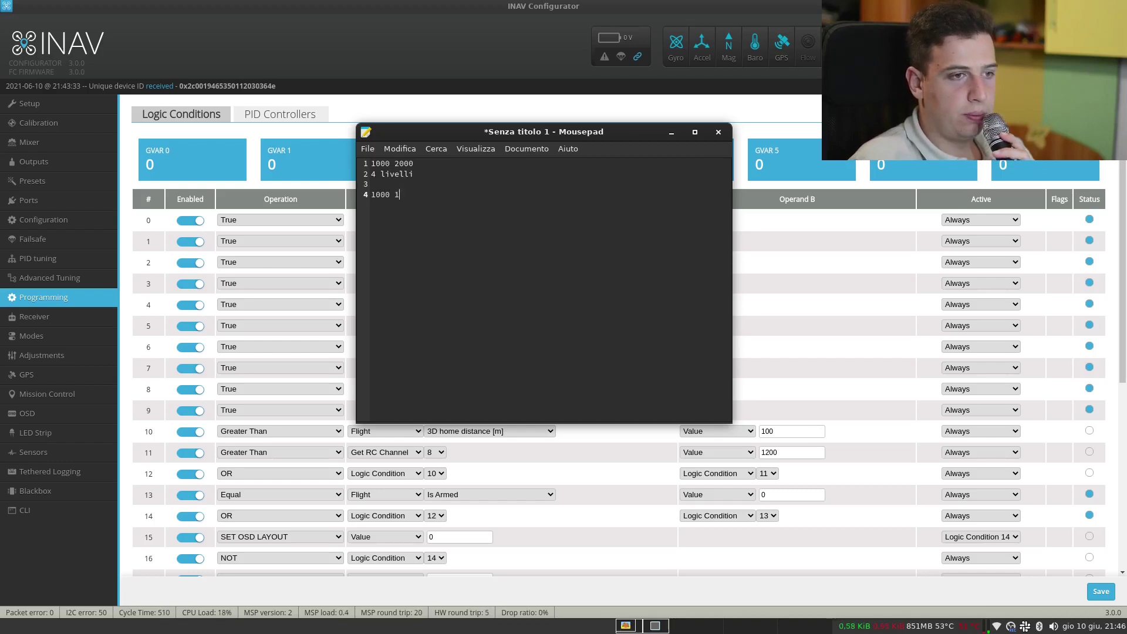
pyautogui.write('250')
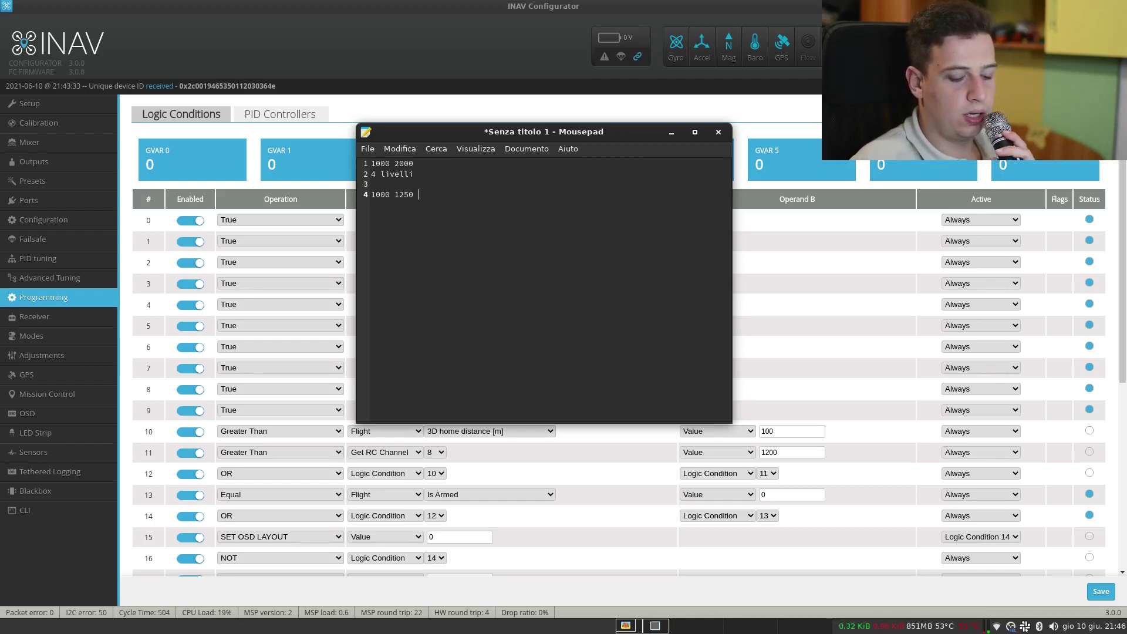
pyautogui.write(' 1')
pyautogui.press('Return')
pyautogui.write('125')
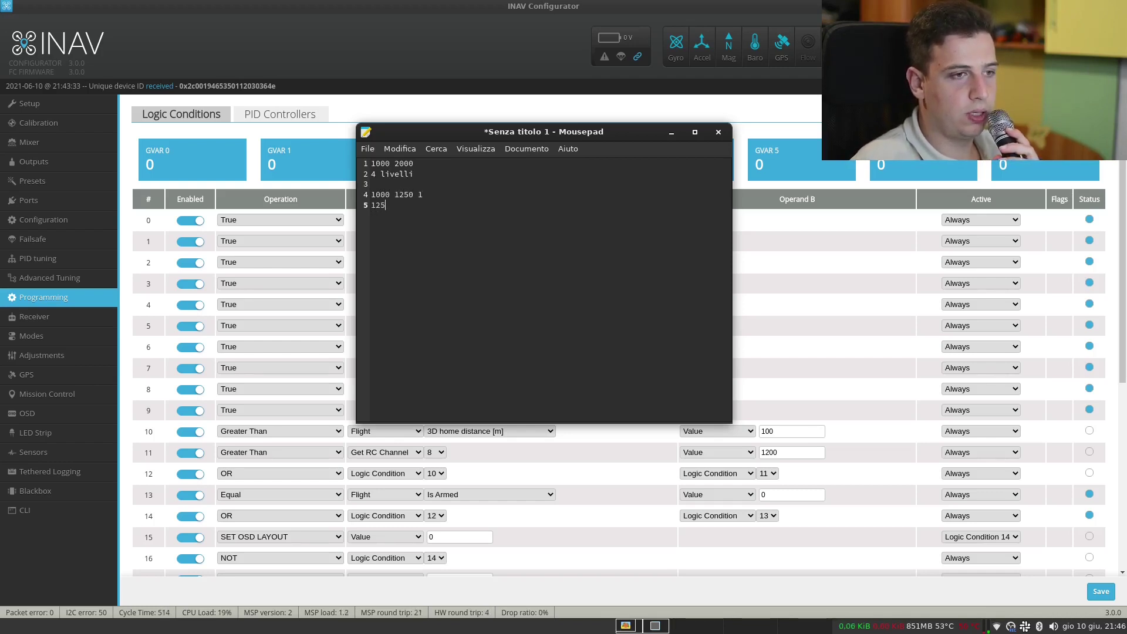
pyautogui.write('0 1')
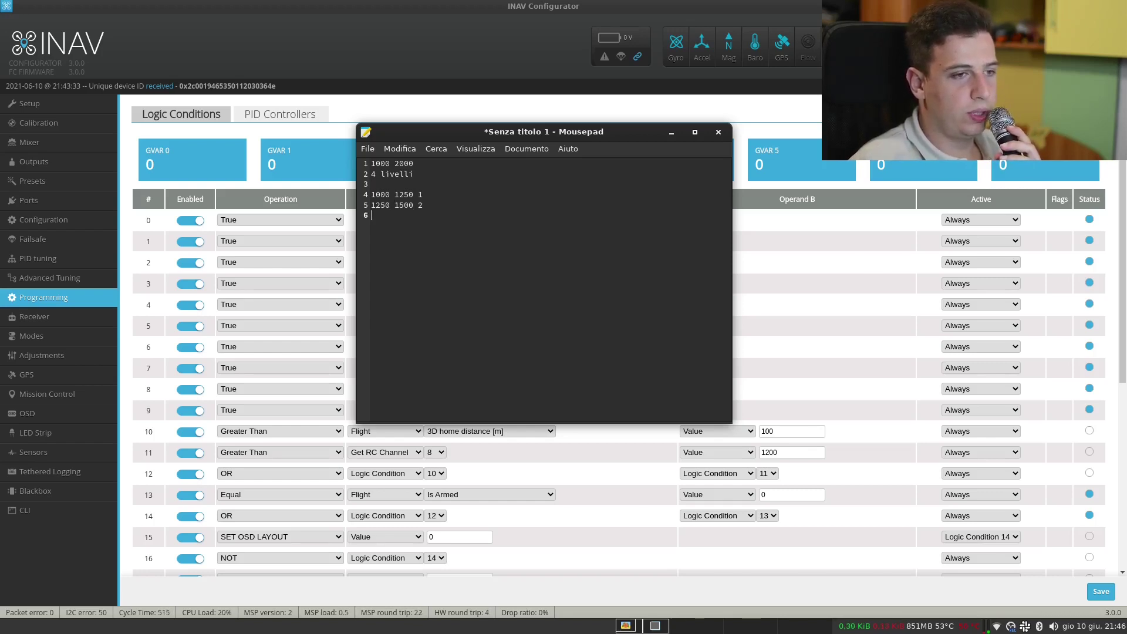
pyautogui.write('500 1750 3')
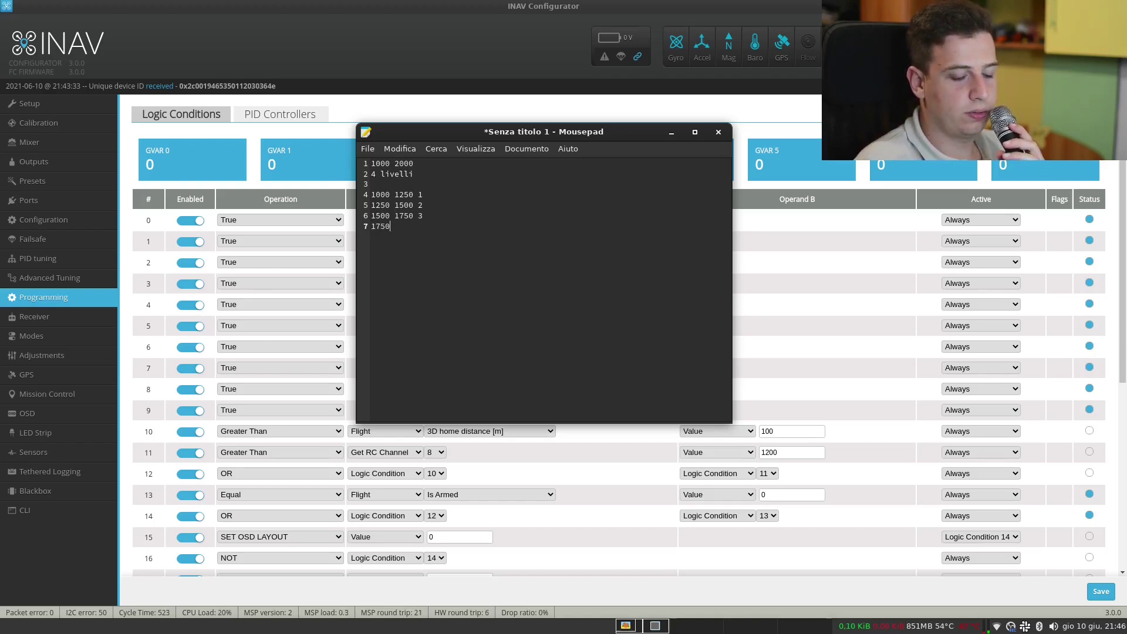
pyautogui.write('000 4')
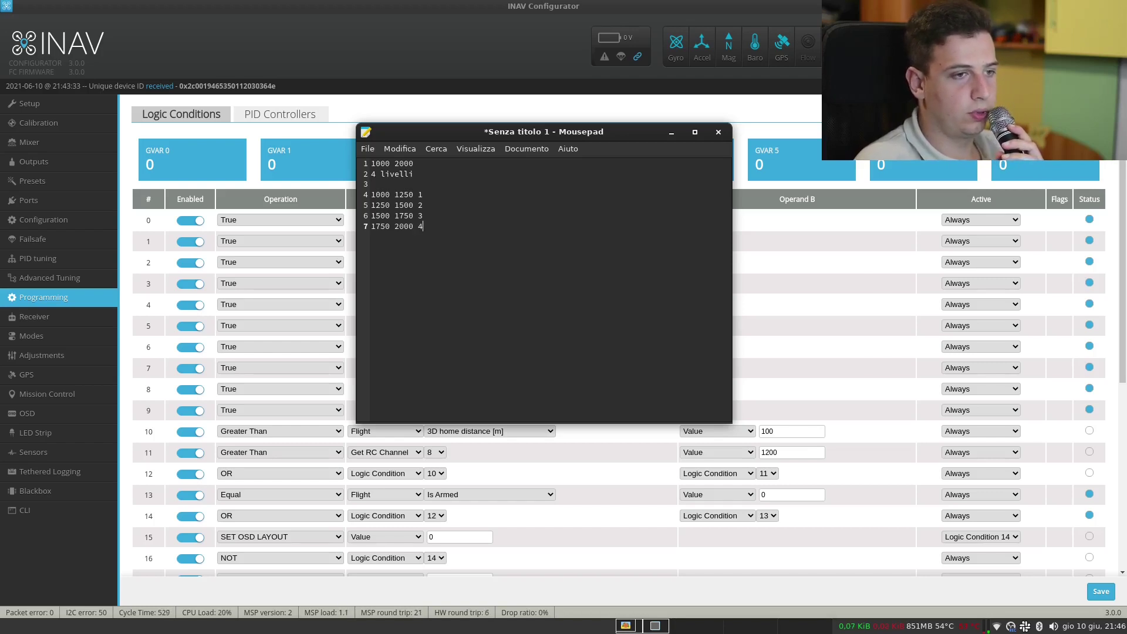
pyautogui.moveTo(447, 227); pyautogui.dragTo(403, 204)
pyautogui.click(424, 227)
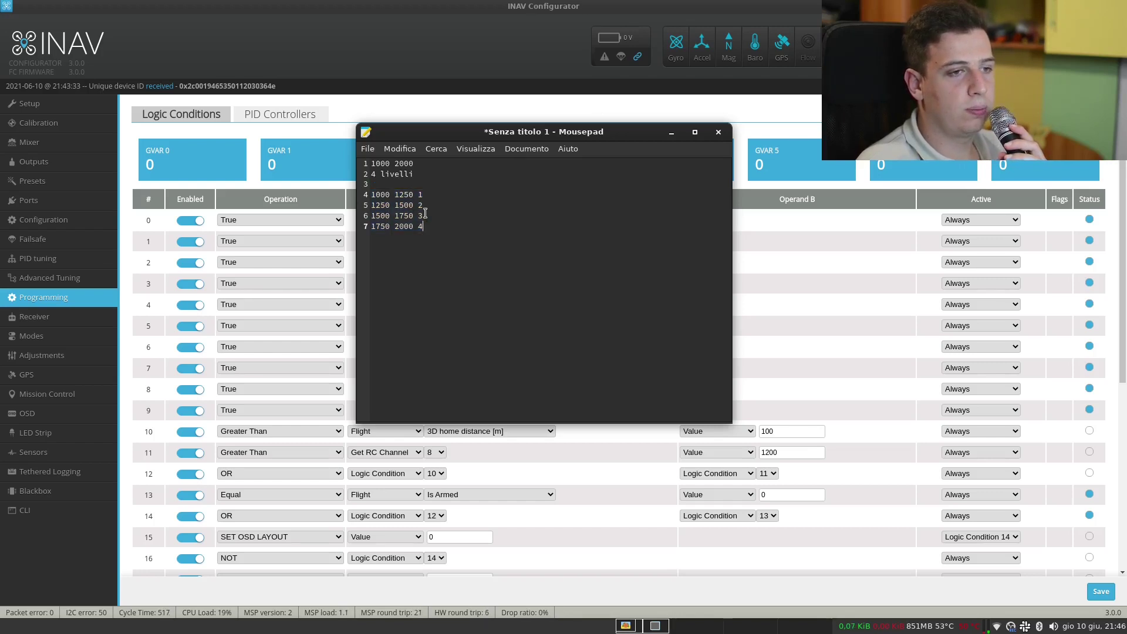
pyautogui.click(422, 205)
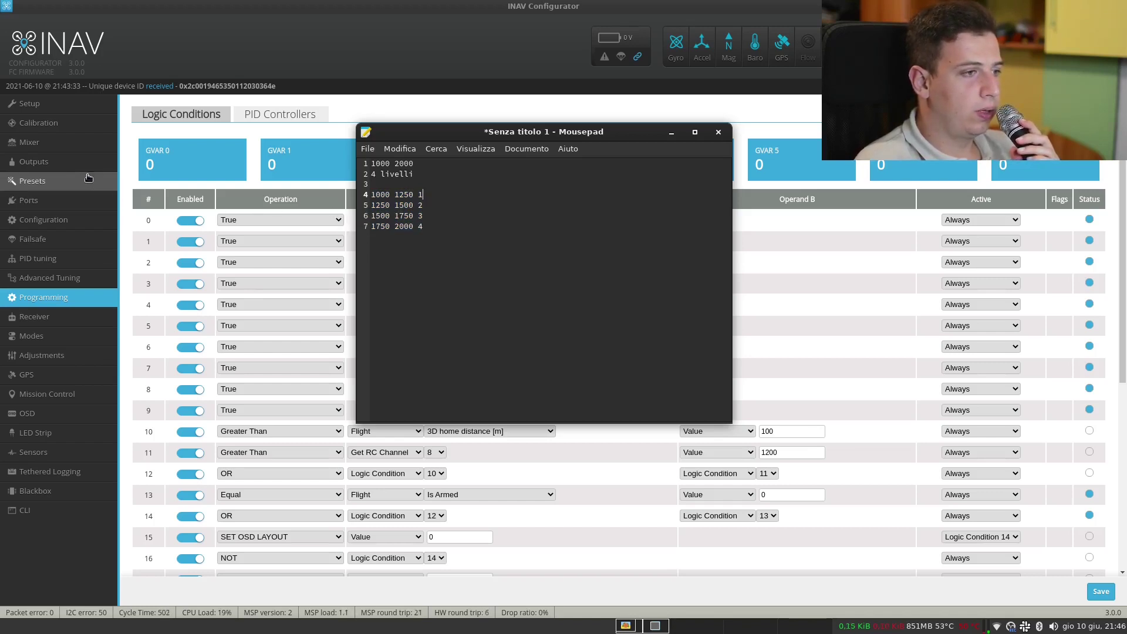
# Switch to INAV Configurator and view the live channel values on the Receiver page
pyautogui.click(57, 318)
pyautogui.click(56, 317)
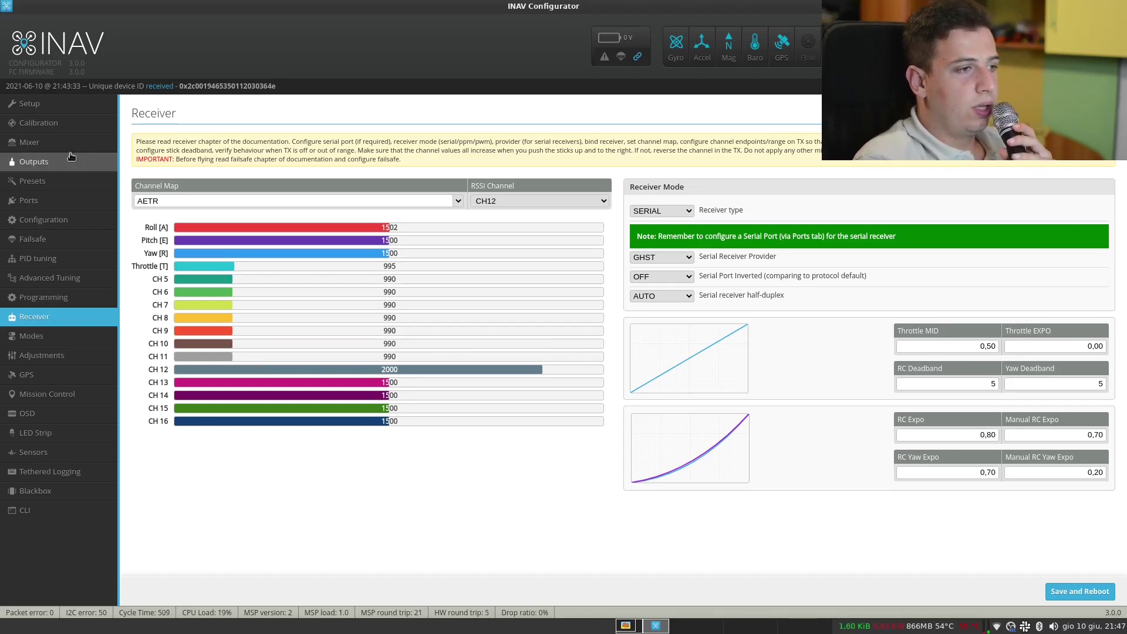
# On the Ports page, choose TBS SmartAudio as the UART3 peripheral
pyautogui.click(24, 201)
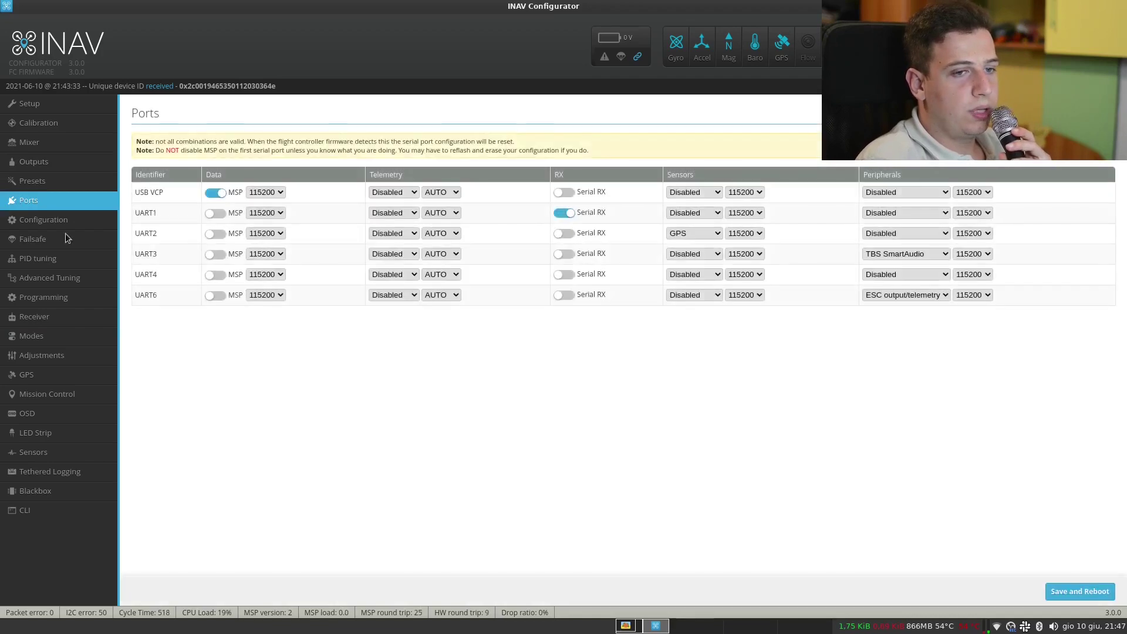
pyautogui.doubleClick(156, 253)
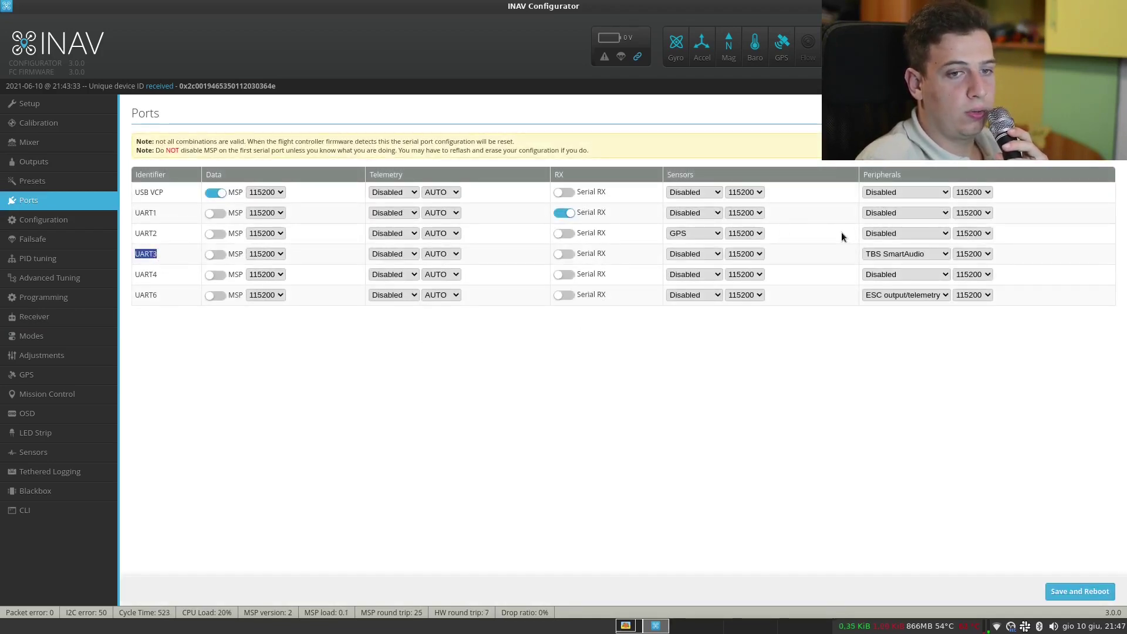
pyautogui.click(889, 255)
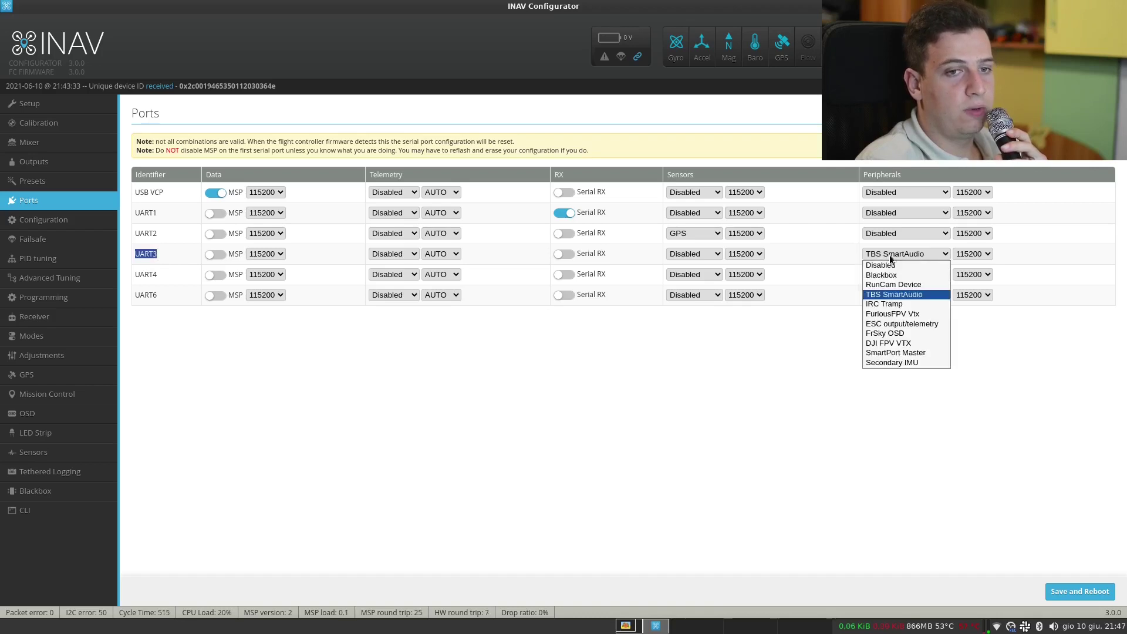
pyautogui.click(897, 295)
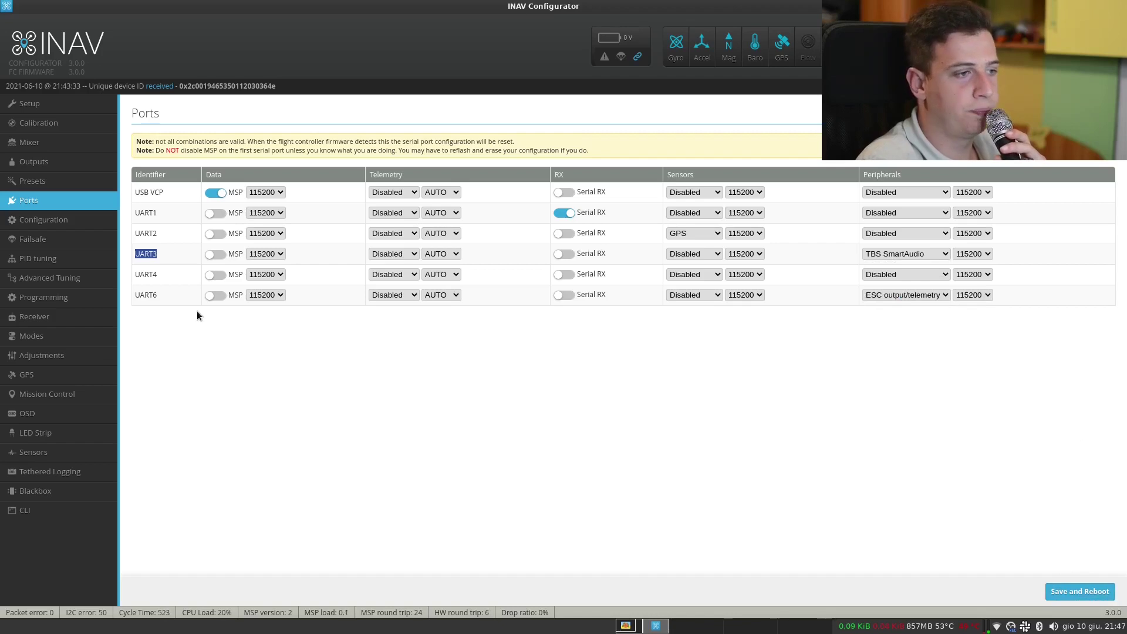
# Return to the Programming page, then review the first level's limits, 1000 and 1250, in the Mousepad note
pyautogui.click(45, 303)
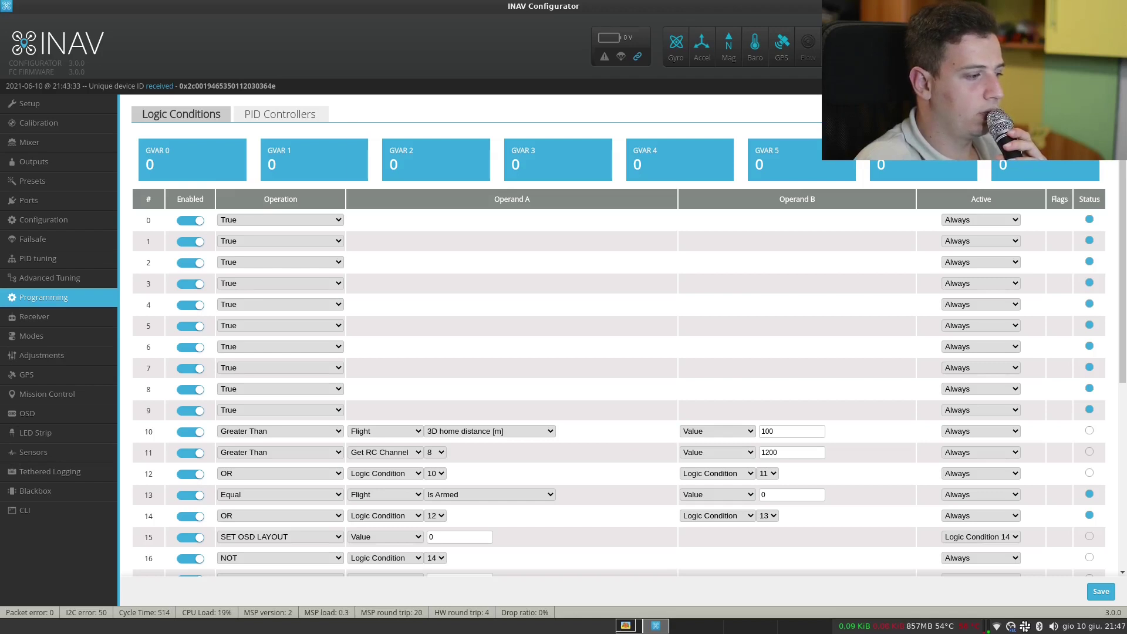
pyautogui.hotkey('alt', 'Tab')
pyautogui.doubleClick(381, 194)
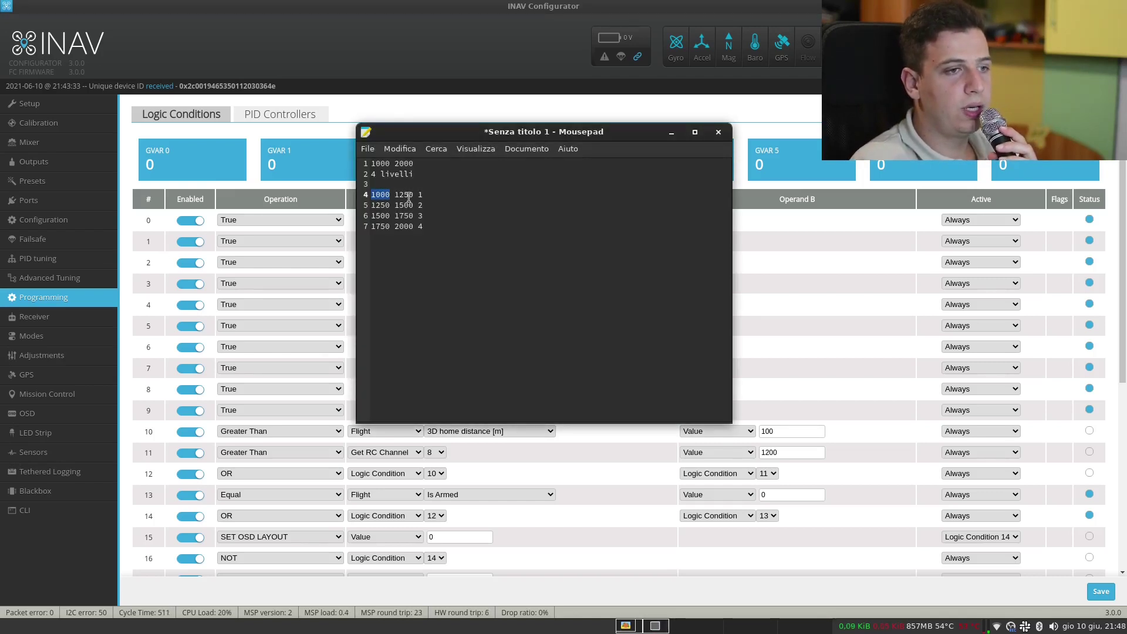
pyautogui.doubleClick(405, 194)
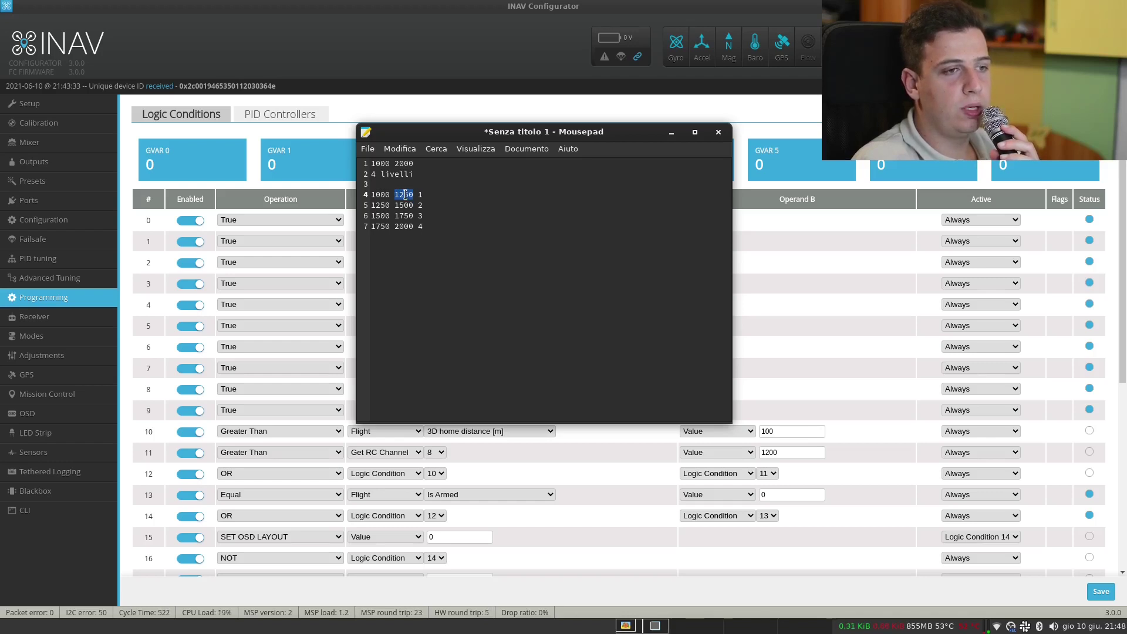
# Set logic condition 0 in INAV Configurator to Lower Than with RC channel 10 as operand A
pyautogui.click(304, 220)
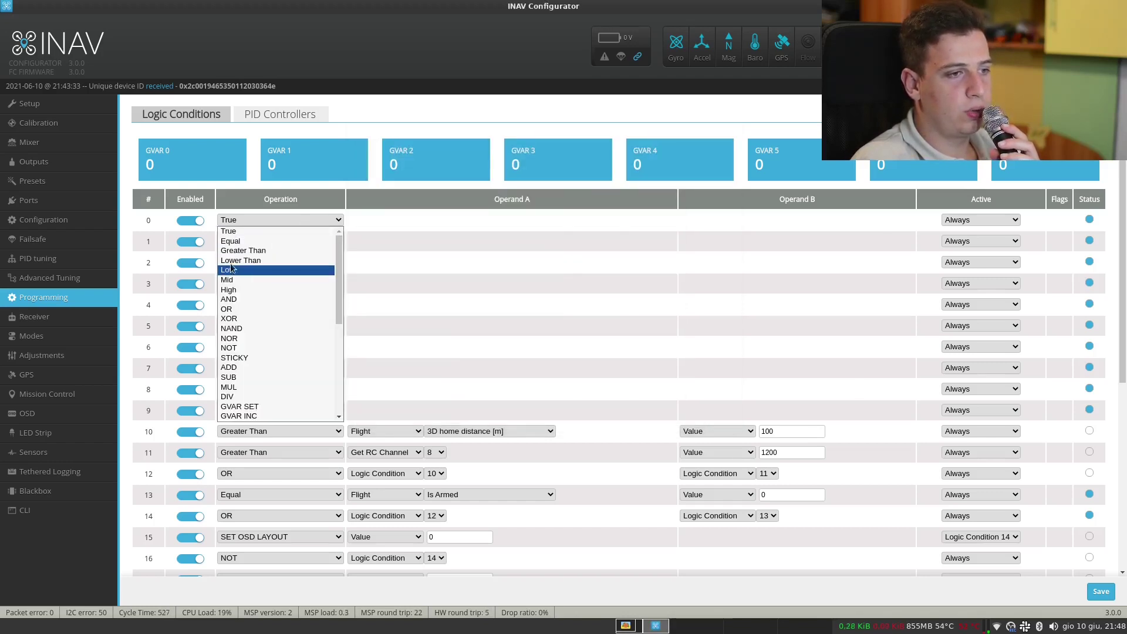
pyautogui.click(244, 260)
pyautogui.click(358, 220)
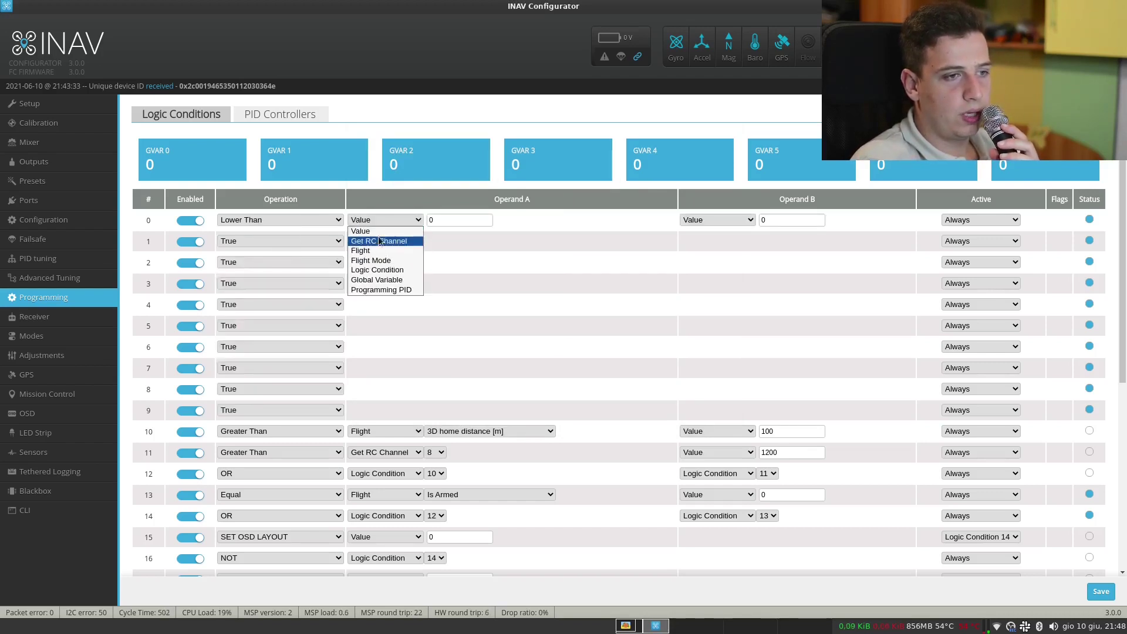
pyautogui.click(407, 230)
pyautogui.click(387, 220)
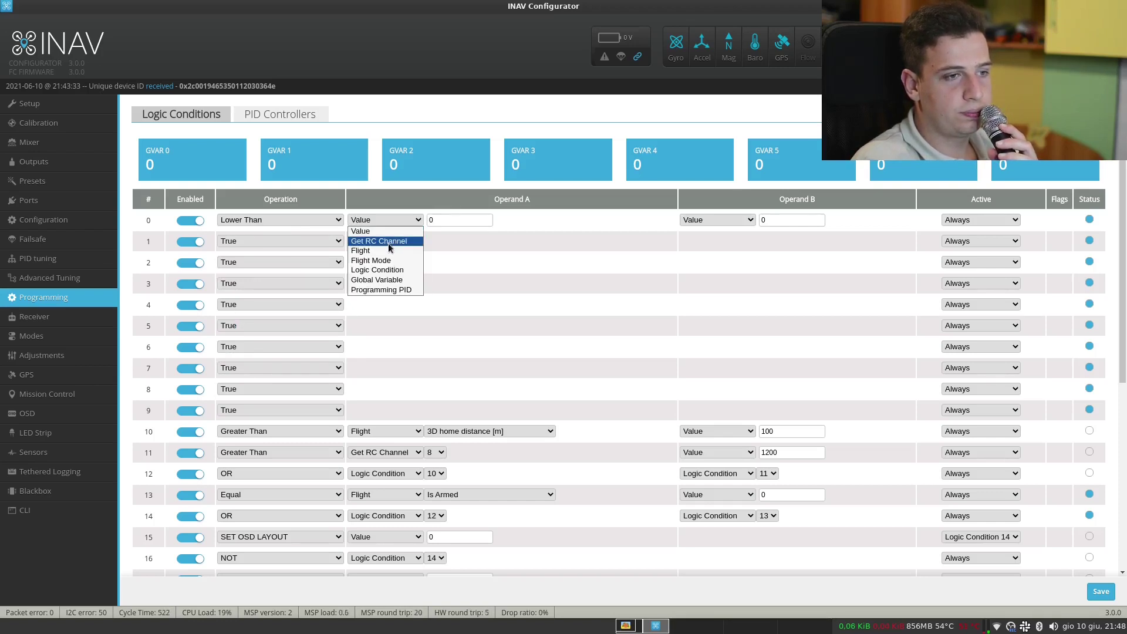
pyautogui.click(388, 243)
pyautogui.click(429, 222)
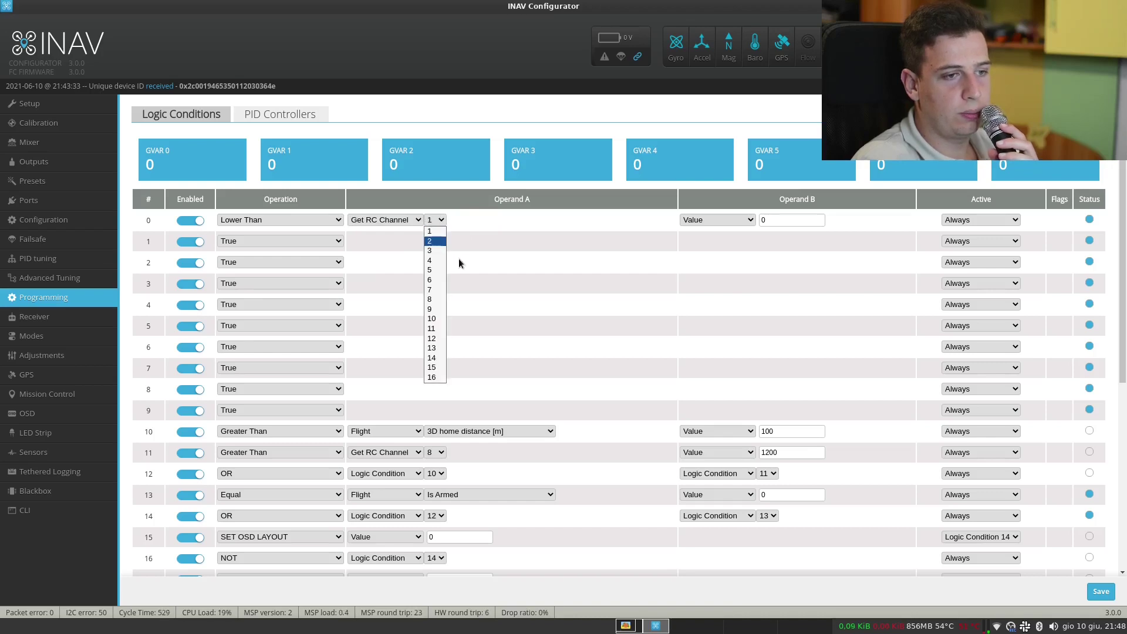
pyautogui.click(433, 319)
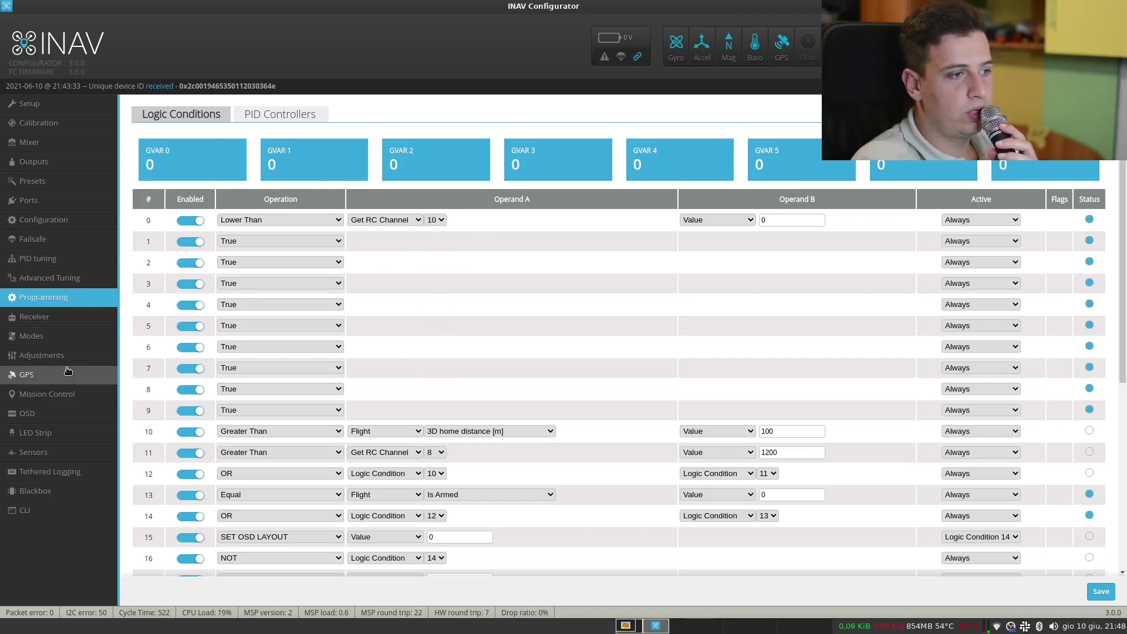
# Check channel 10 on the Receiver page and return to the Programming page
pyautogui.click(61, 321)
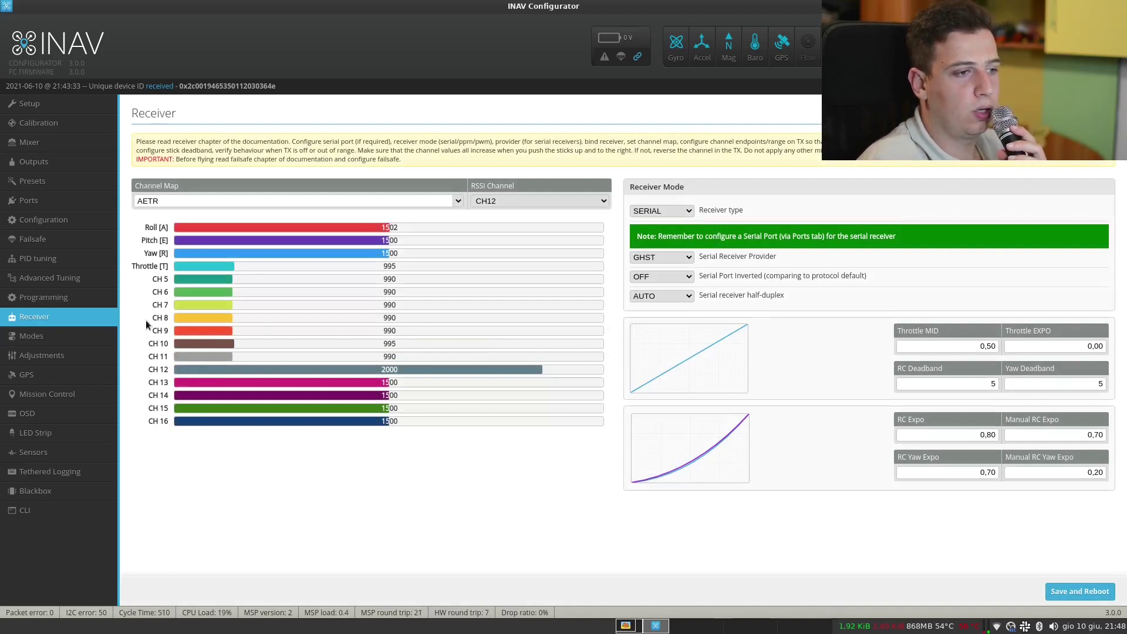
pyautogui.click(61, 298)
# Define logic condition 0 as Lower Than, comparing RC channel 10 with the value 1250
pyautogui.click(273, 221)
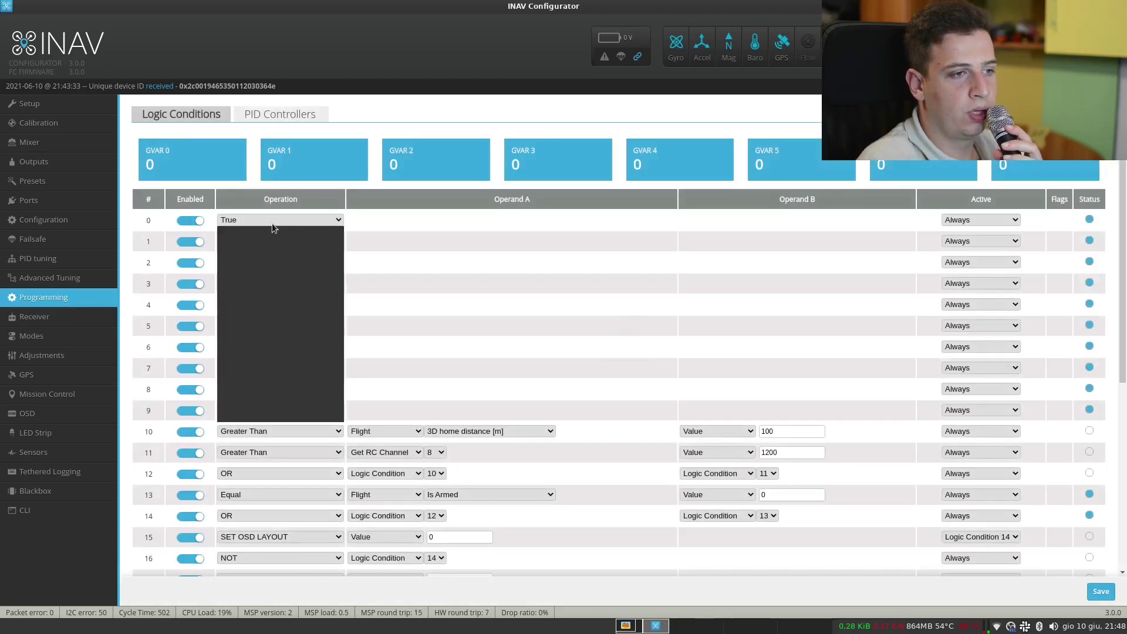
pyautogui.click(273, 257)
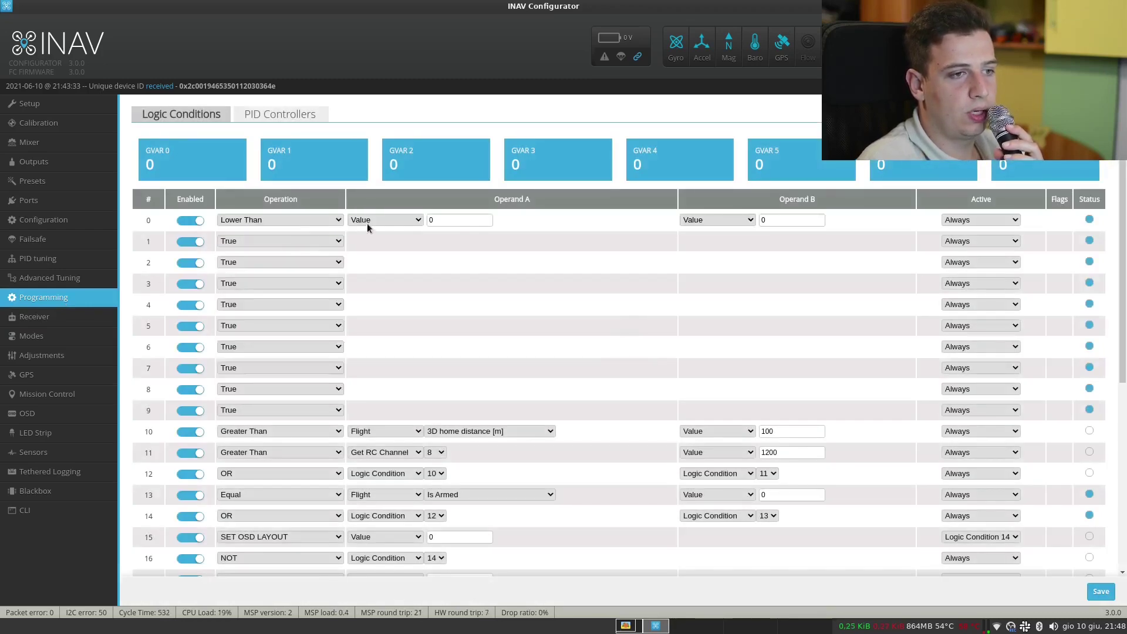
pyautogui.click(367, 223)
pyautogui.click(375, 239)
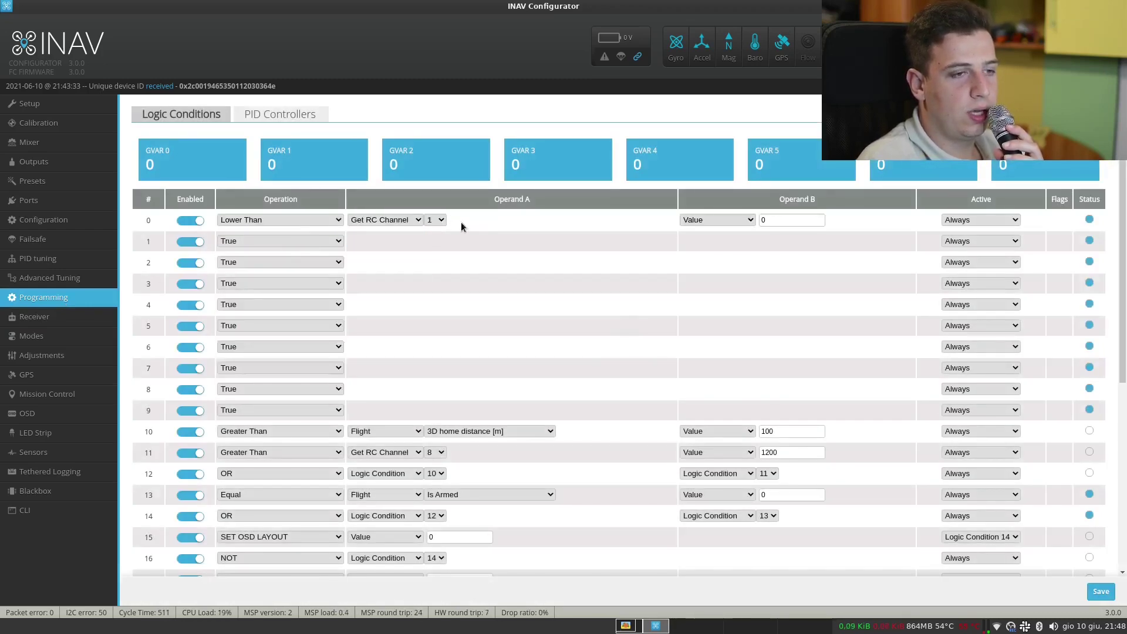
pyautogui.click(435, 220)
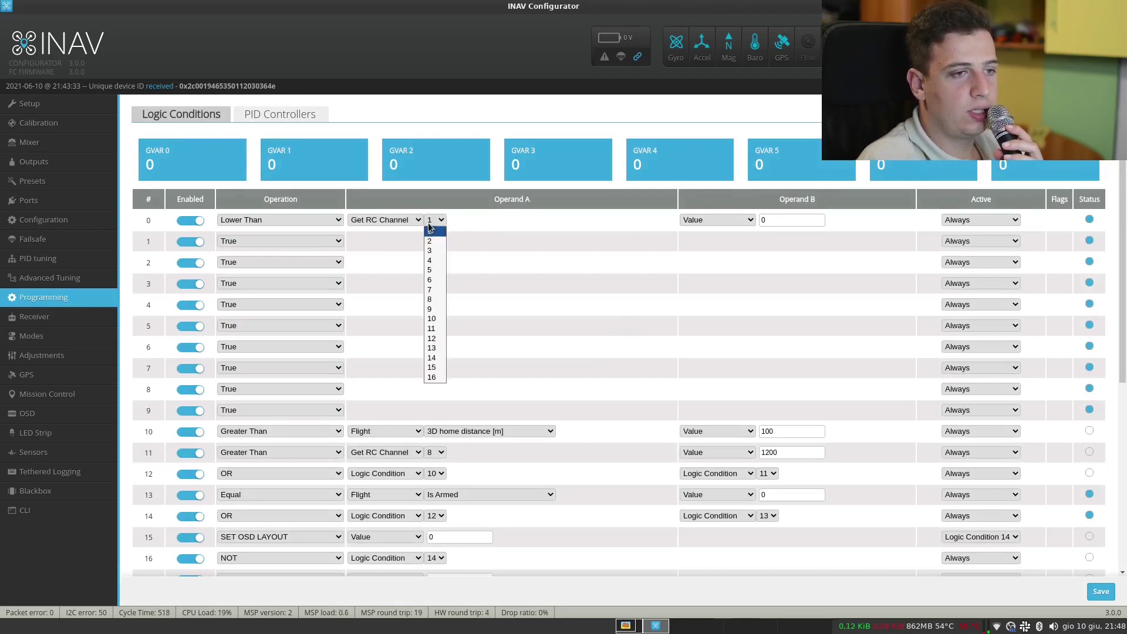
pyautogui.click(434, 318)
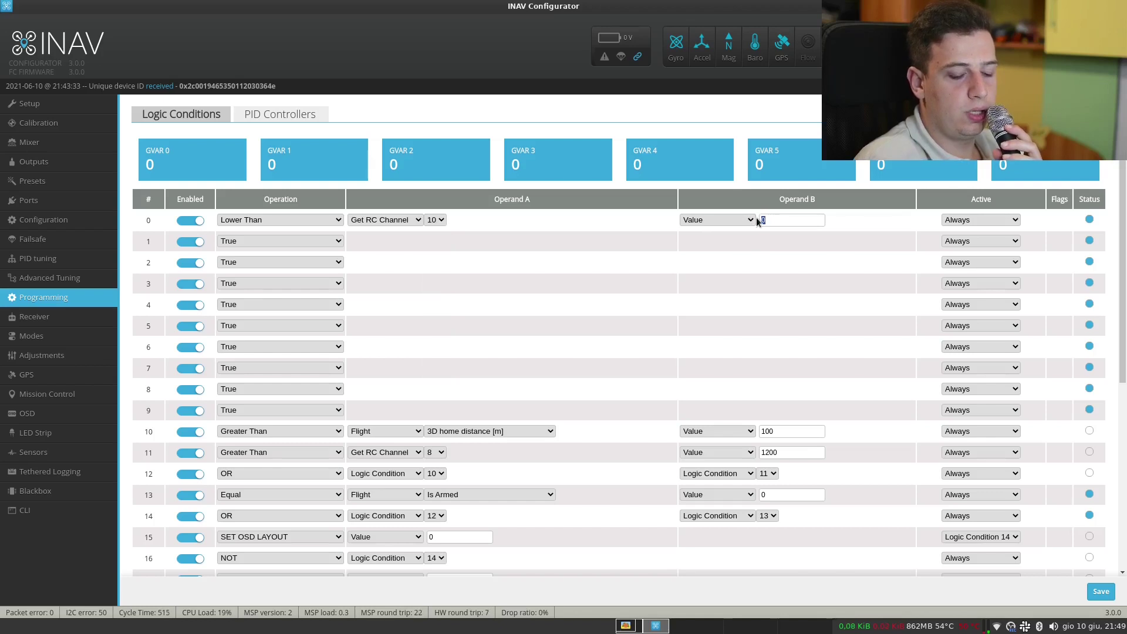
pyautogui.click(757, 220)
pyautogui.write('1250')
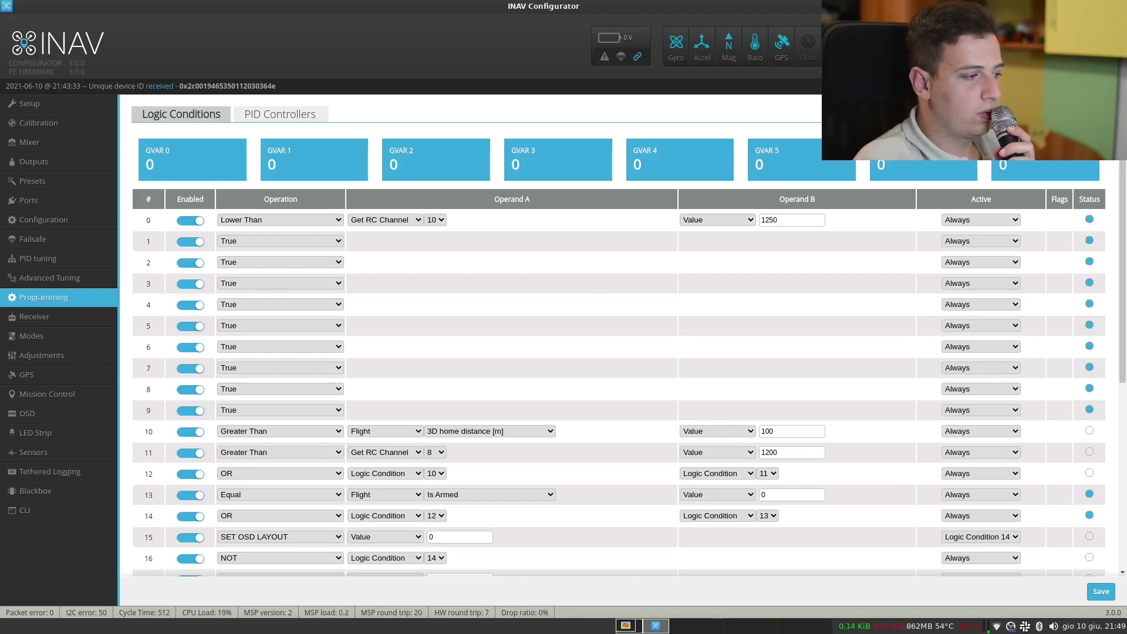
# Review the second level's limits, 1250 and 1500, in the Mousepad note
pyautogui.hotkey('alt', 'Tab')
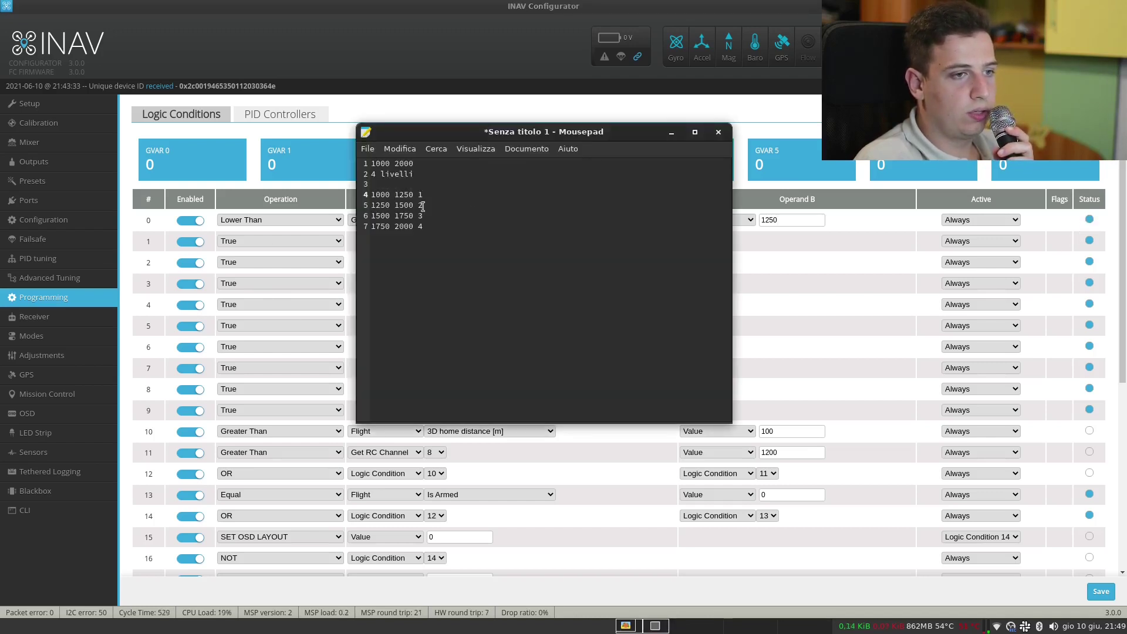
pyautogui.doubleClick(380, 205)
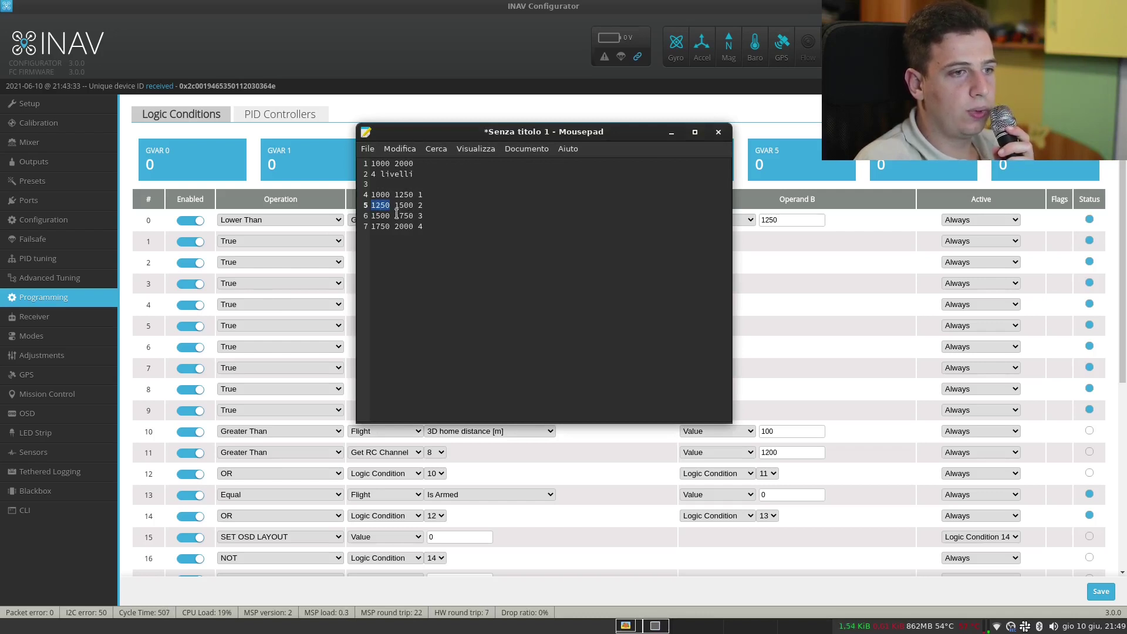
pyautogui.doubleClick(404, 205)
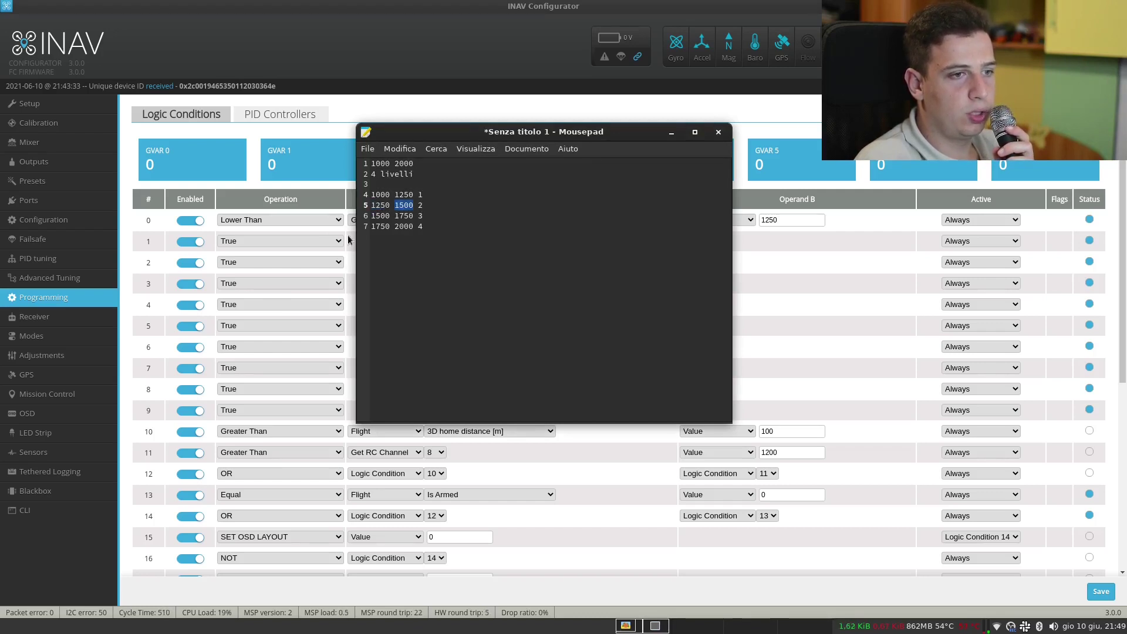
# Define logic condition 1 as Greater Than, comparing RC channel 10 with the value 1250
pyautogui.click(294, 240)
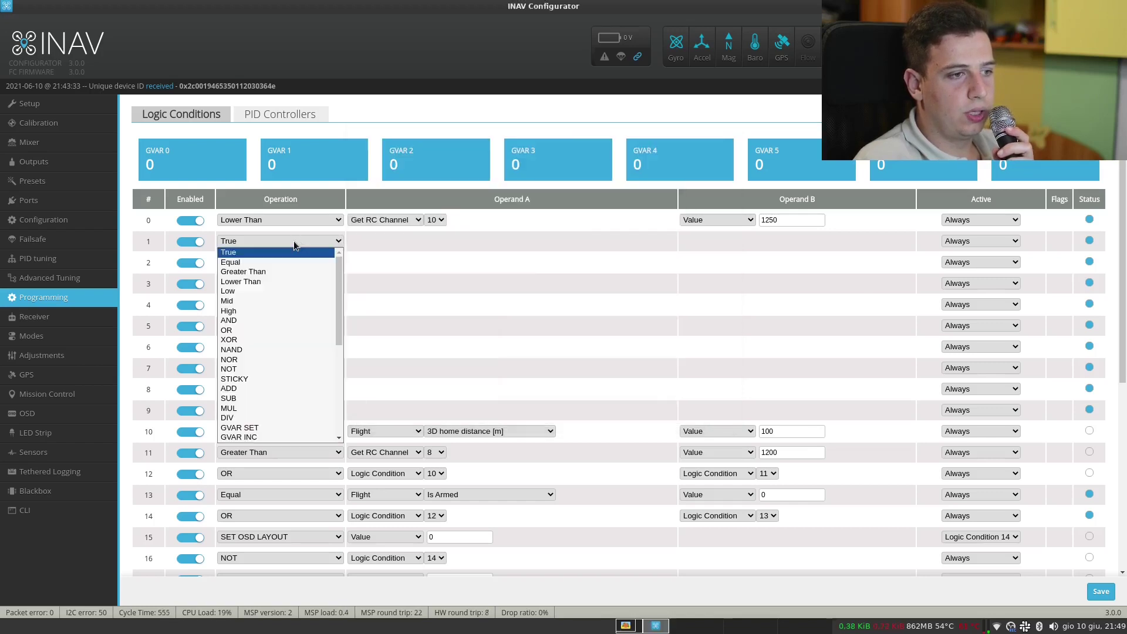
pyautogui.click(265, 273)
pyautogui.click(376, 241)
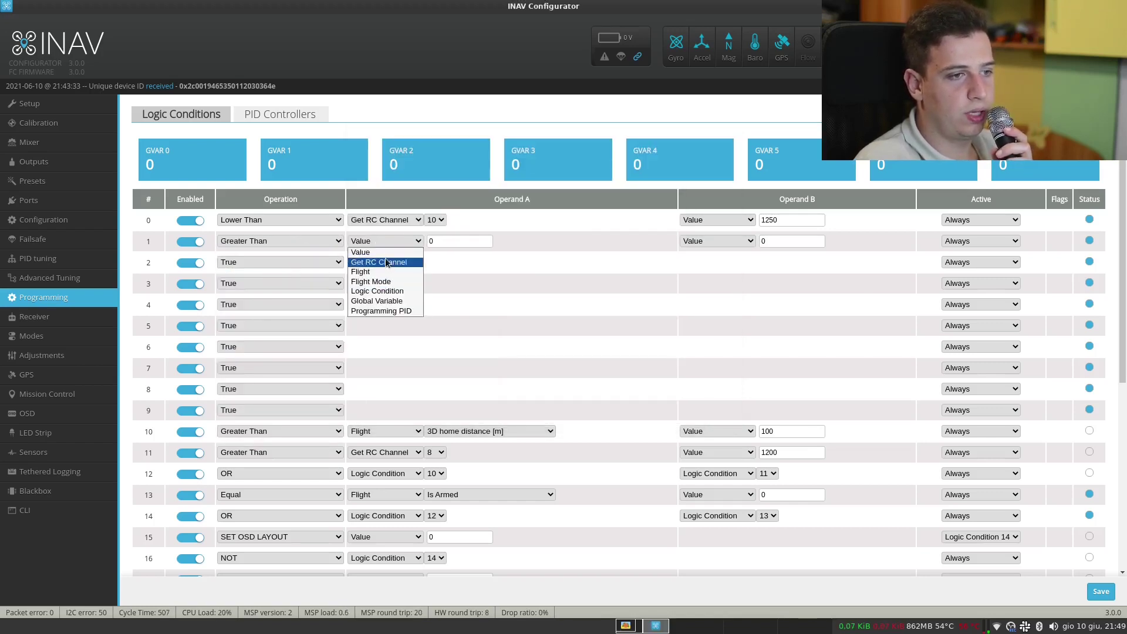
pyautogui.click(379, 262)
pyautogui.click(434, 241)
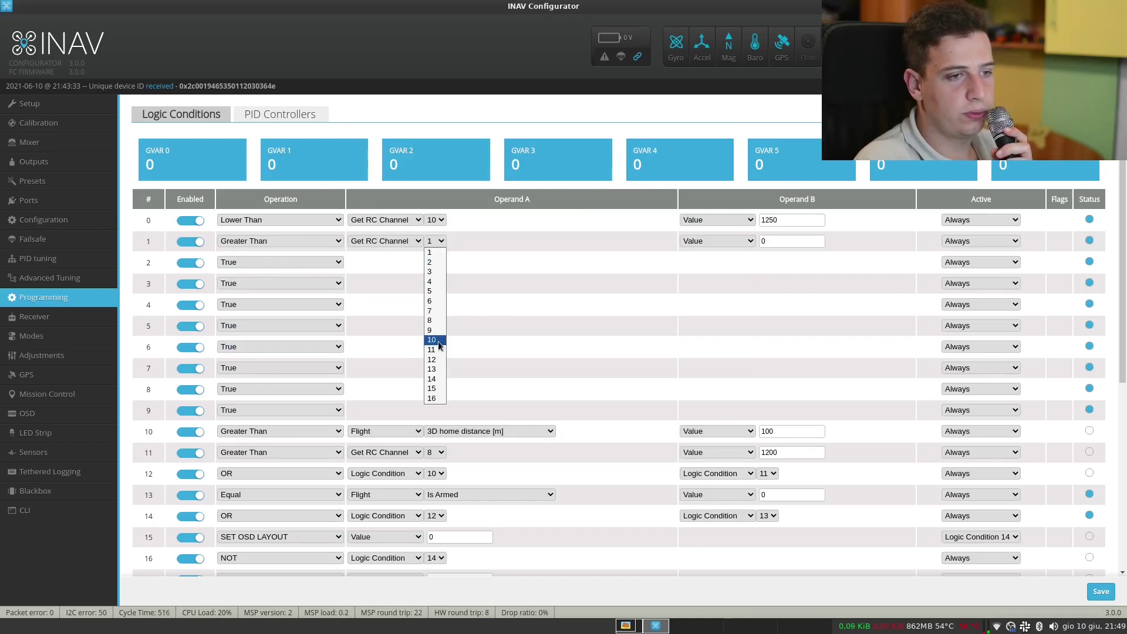
pyautogui.click(433, 339)
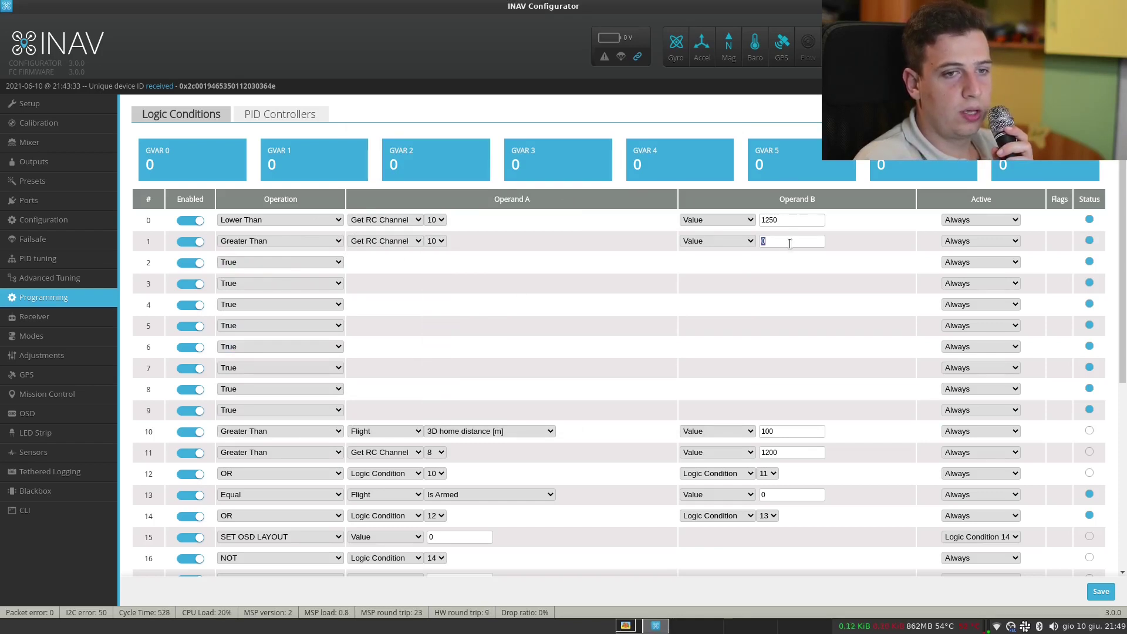
pyautogui.press('BackSpace')
pyautogui.write('1250')
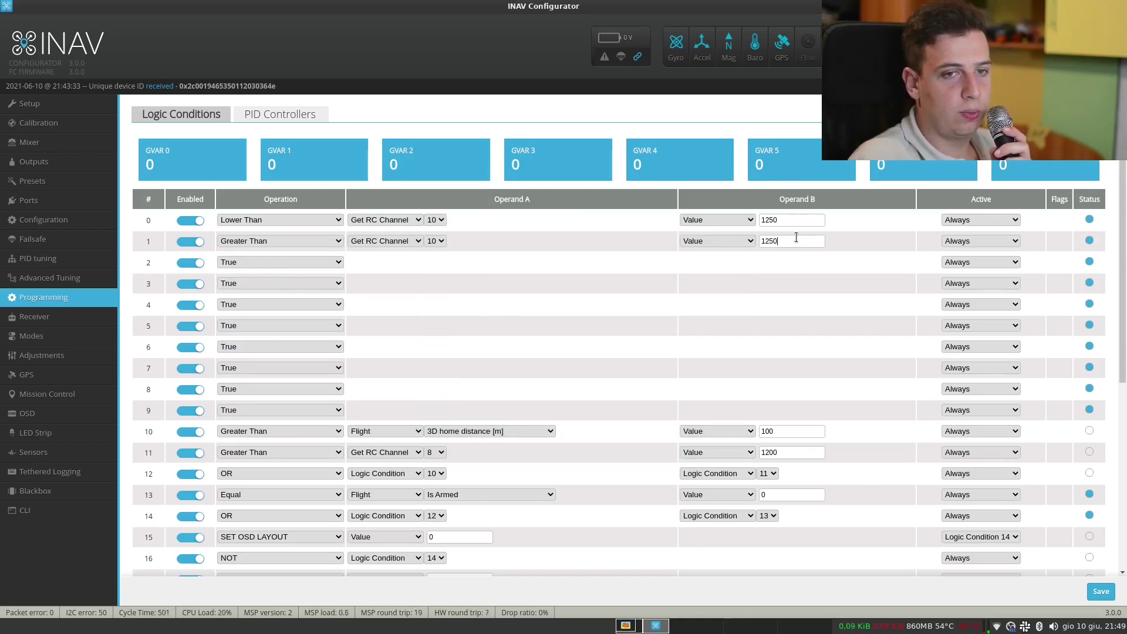
# Define logic condition 2 as Lower Than, comparing RC channel 10 with the value 1500
pyautogui.click(232, 264)
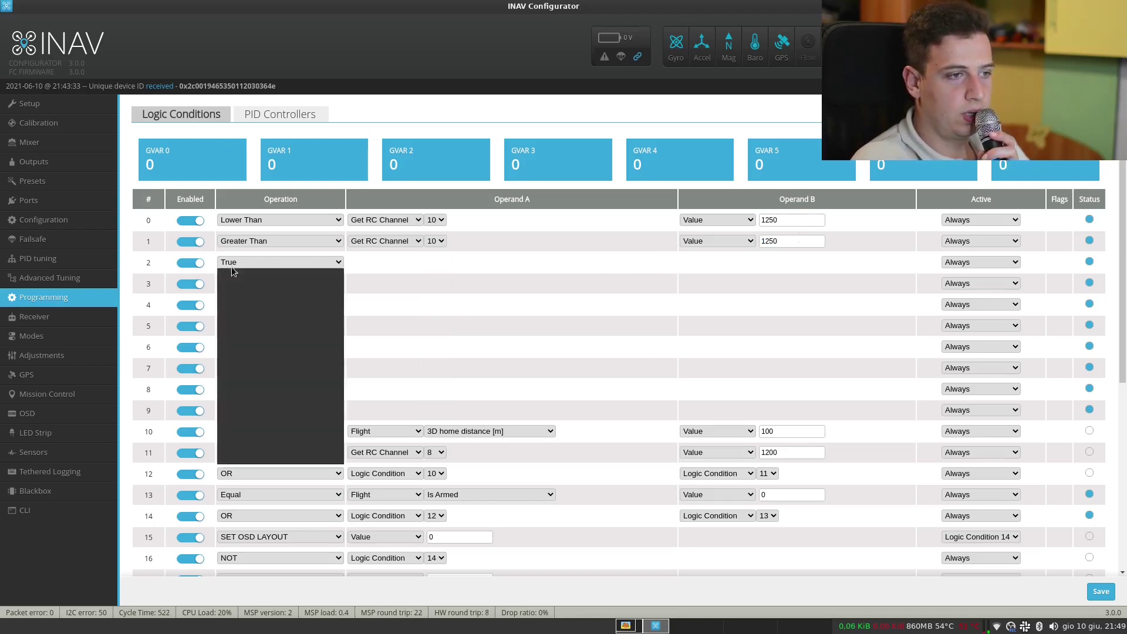
pyautogui.click(242, 303)
pyautogui.click(383, 262)
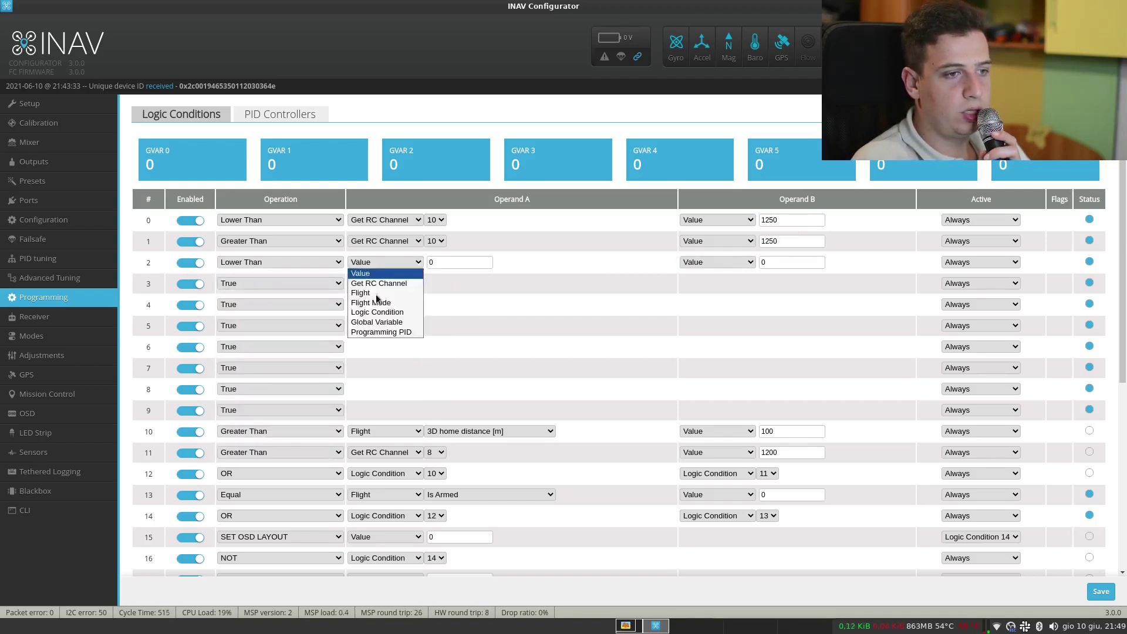
pyautogui.click(387, 283)
pyautogui.click(434, 261)
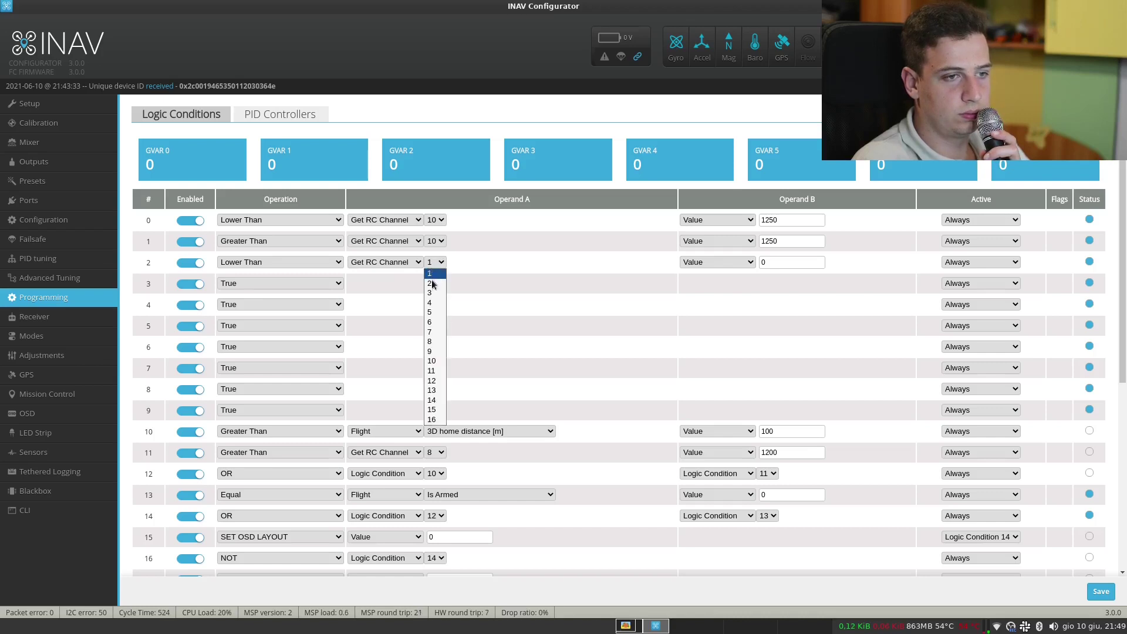
pyautogui.click(442, 361)
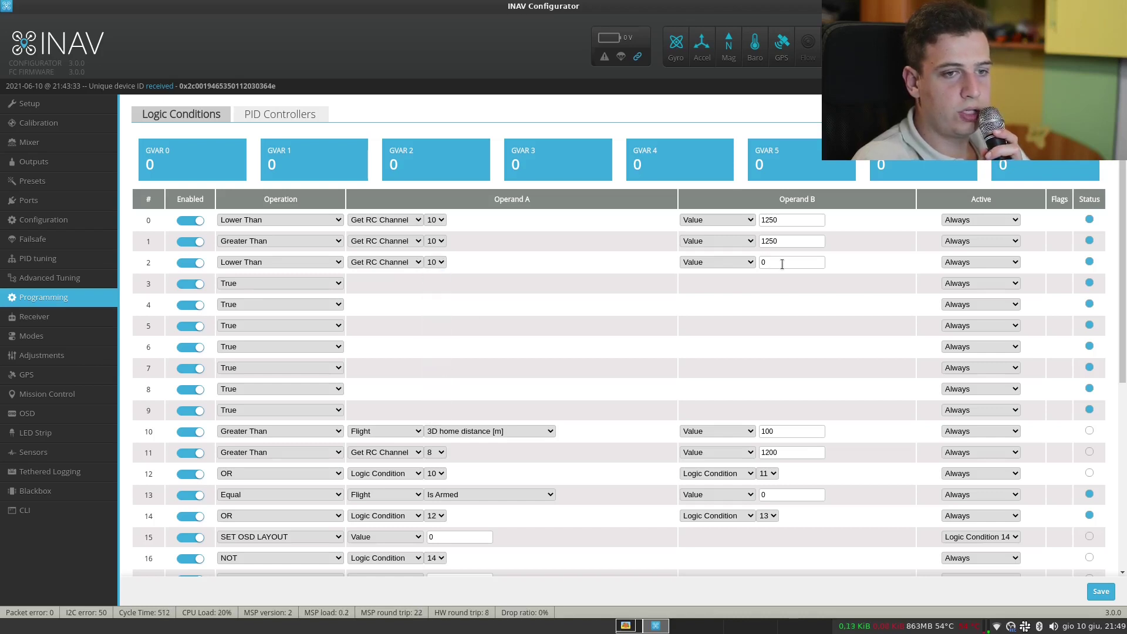
pyautogui.doubleClick(782, 264)
pyautogui.write('1500')
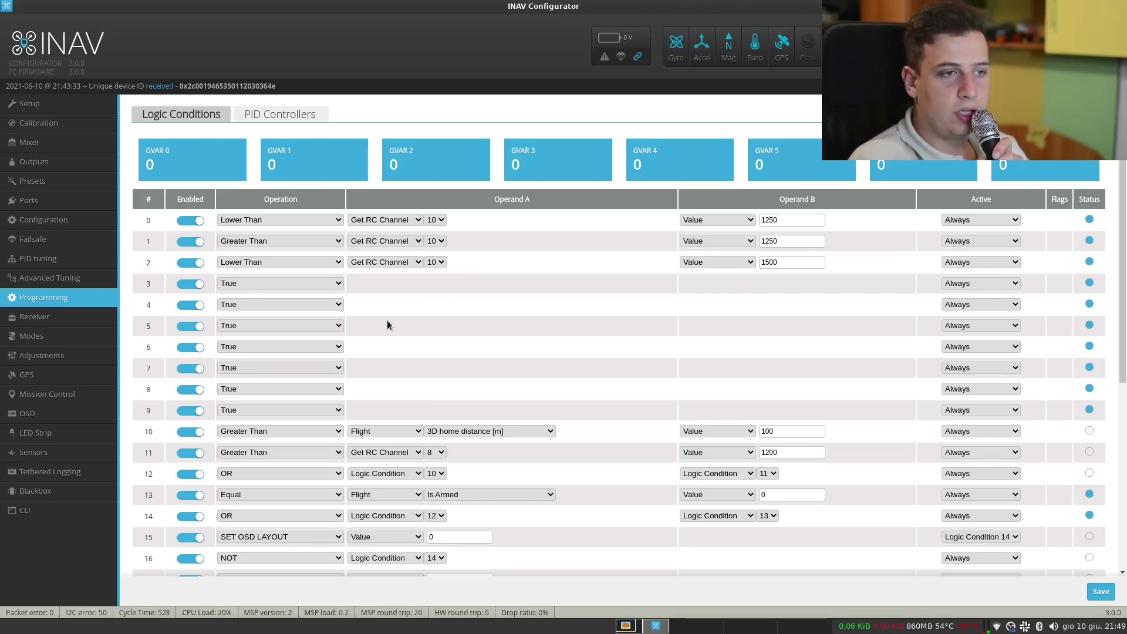
# Make logic condition 2 active only through Logic Condition 1
pyautogui.doubleClick(147, 262)
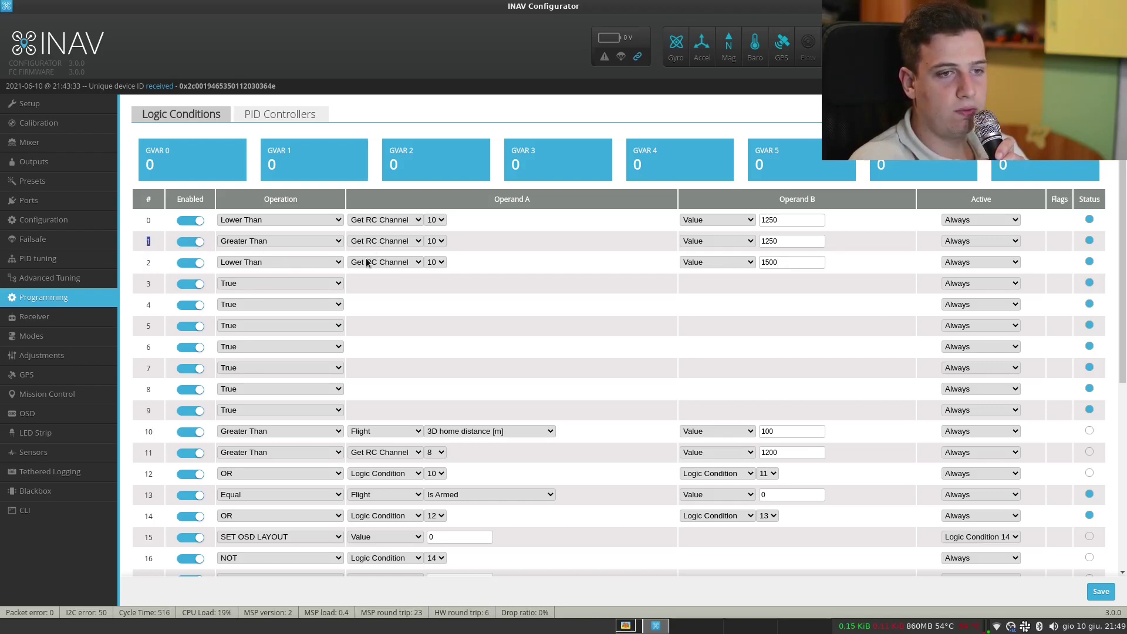
pyautogui.click(973, 261)
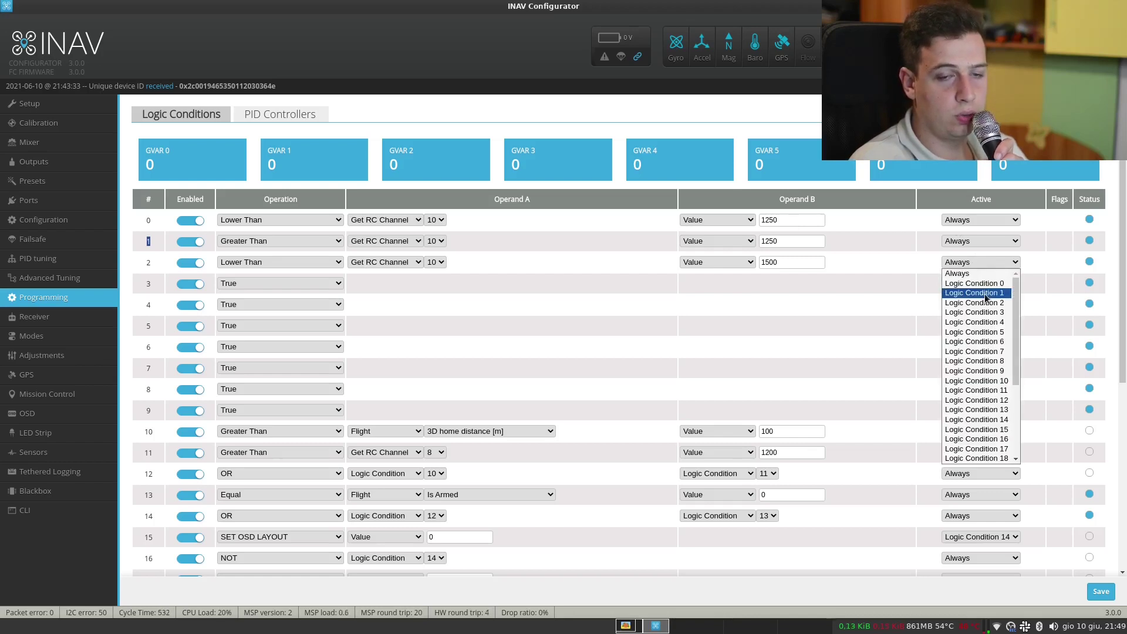
pyautogui.click(984, 294)
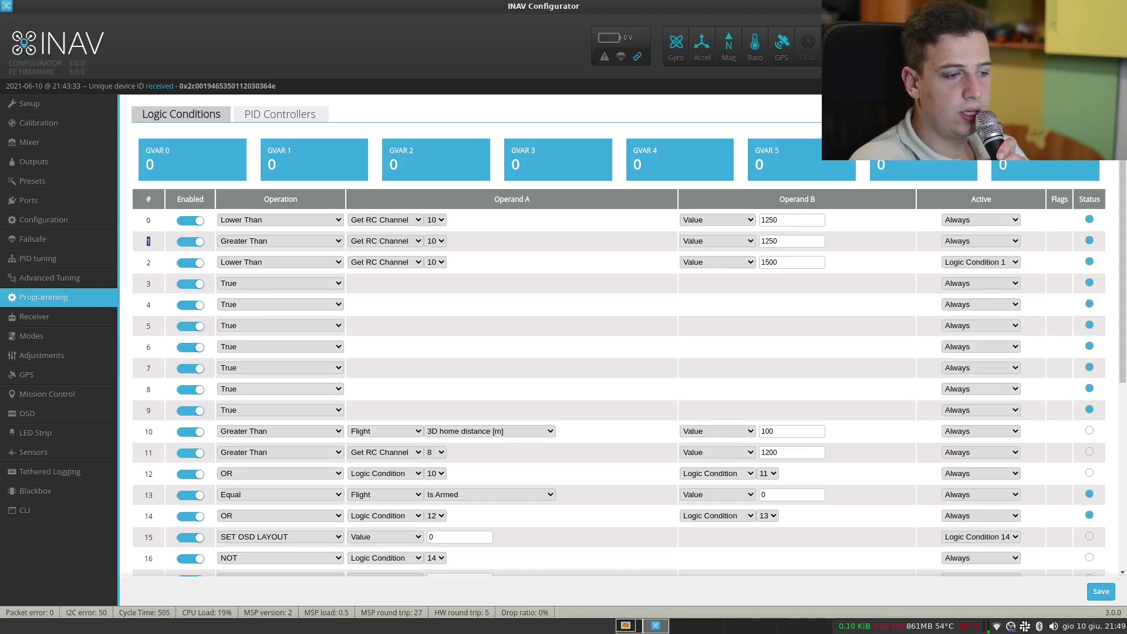
# Check the third level's limits in the Mousepad note and define logic condition 3 as Greater Than, comparing RC channel 10 with 1500
pyautogui.hotkey('alt', 'Tab')
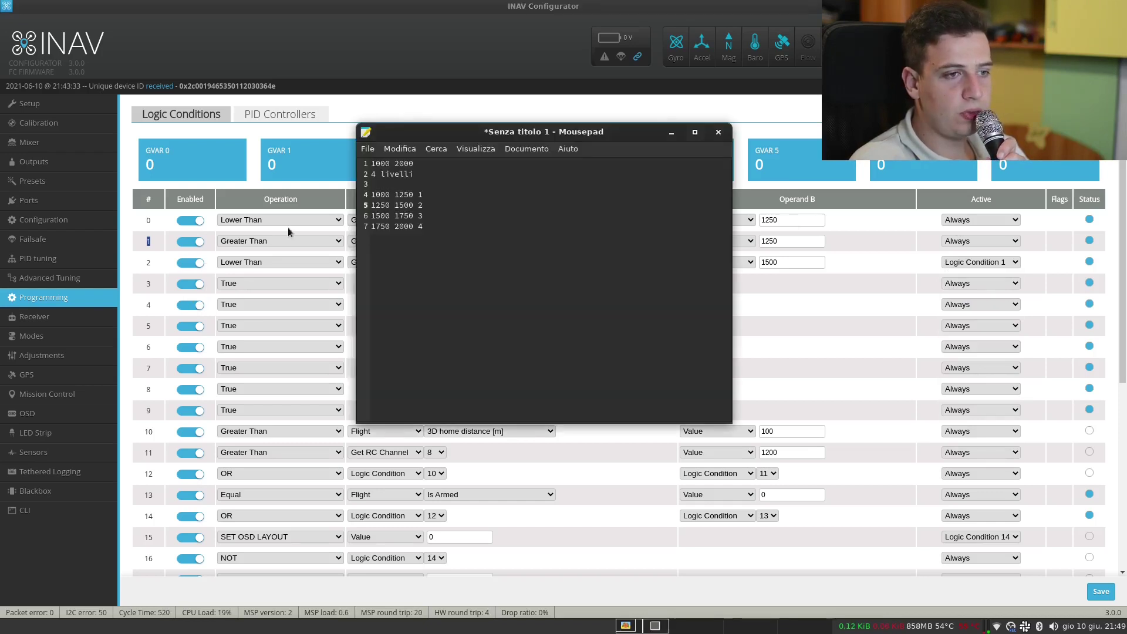
pyautogui.click(377, 215)
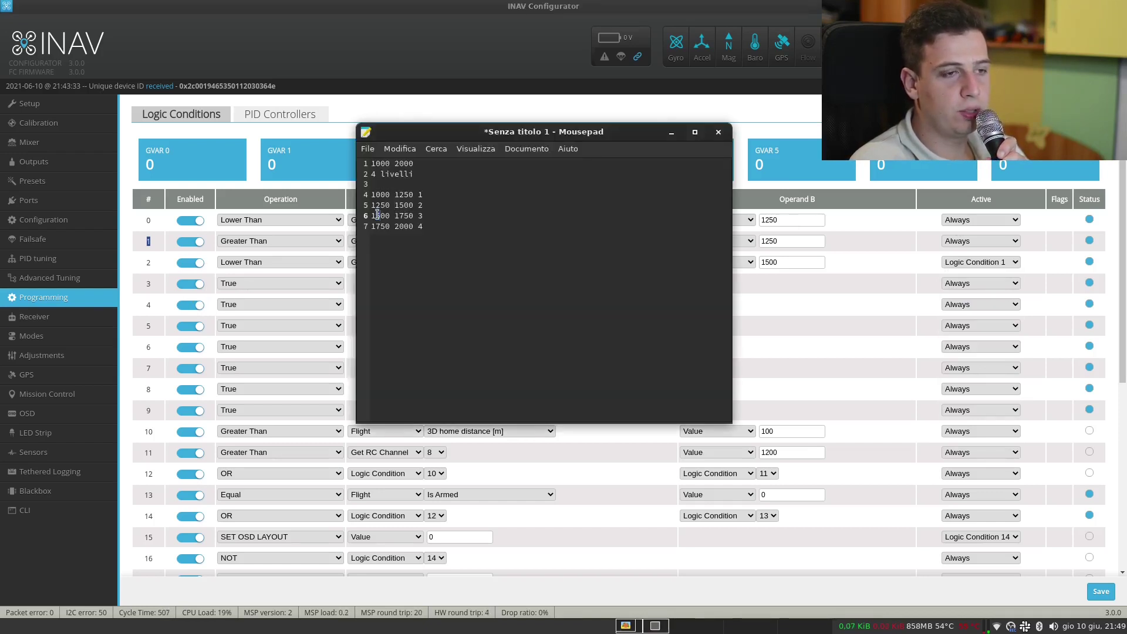
pyautogui.click(281, 283)
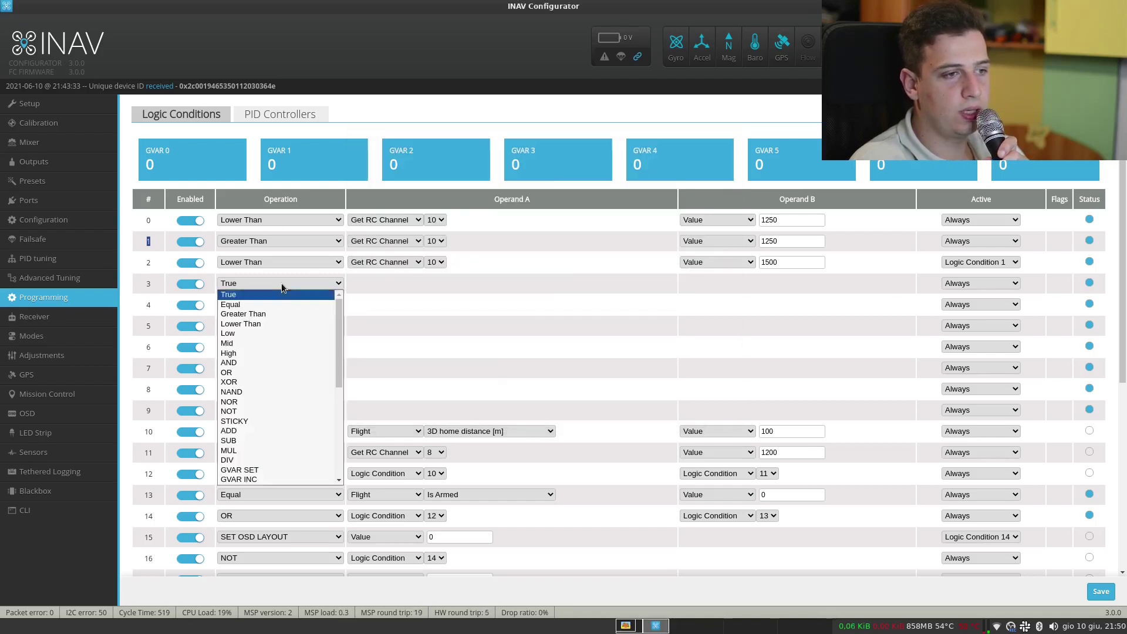
pyautogui.click(280, 315)
pyautogui.click(374, 283)
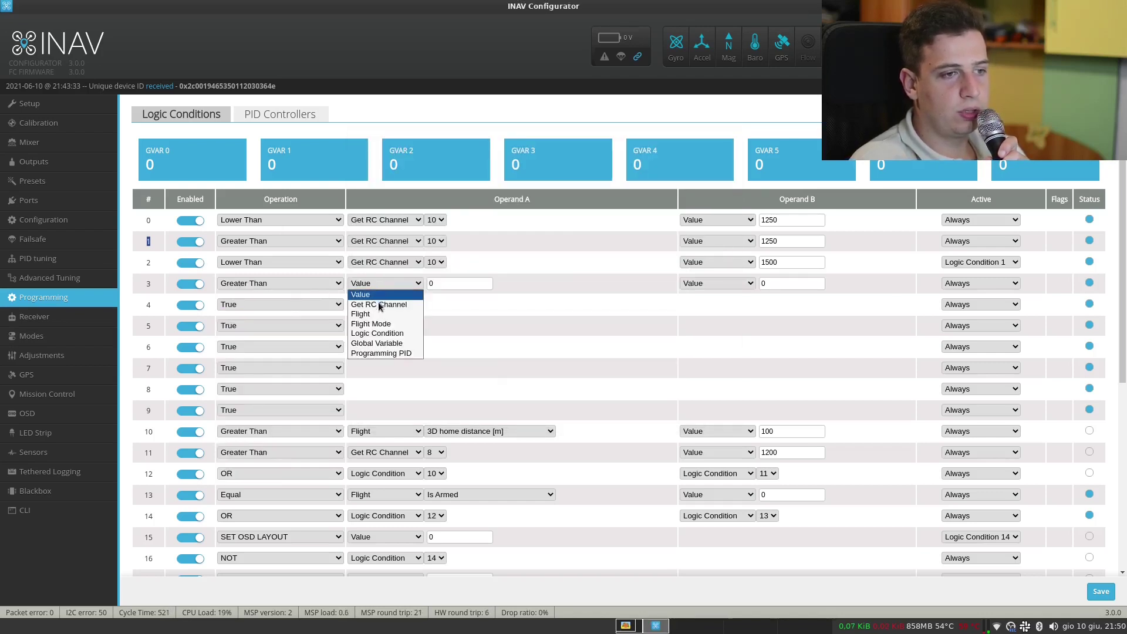
pyautogui.click(420, 303)
pyautogui.click(435, 283)
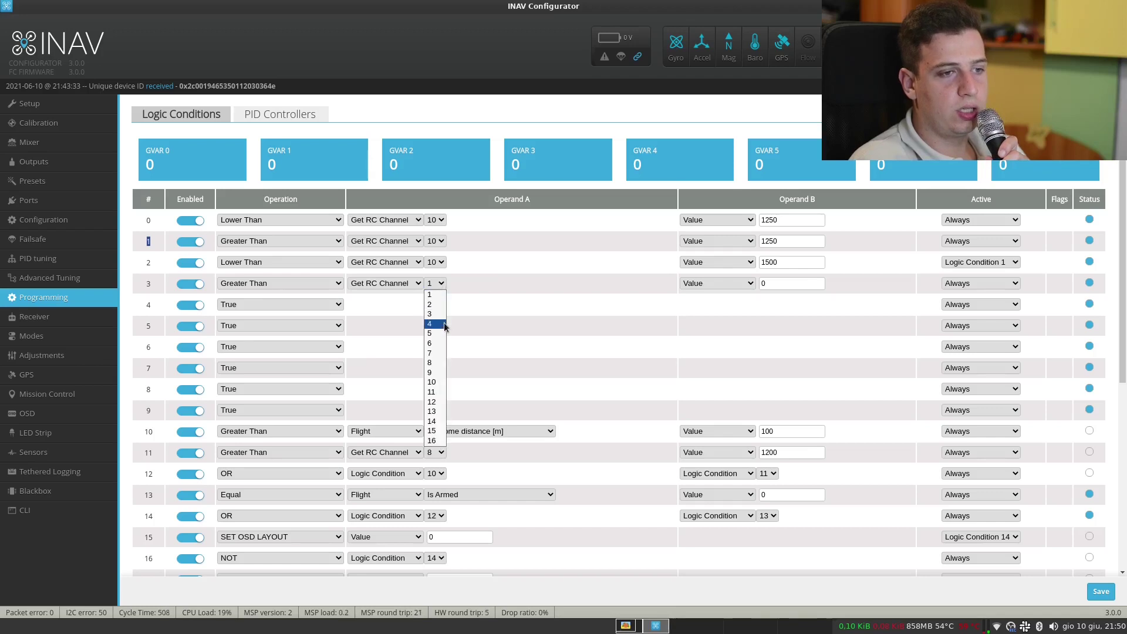
pyautogui.click(443, 382)
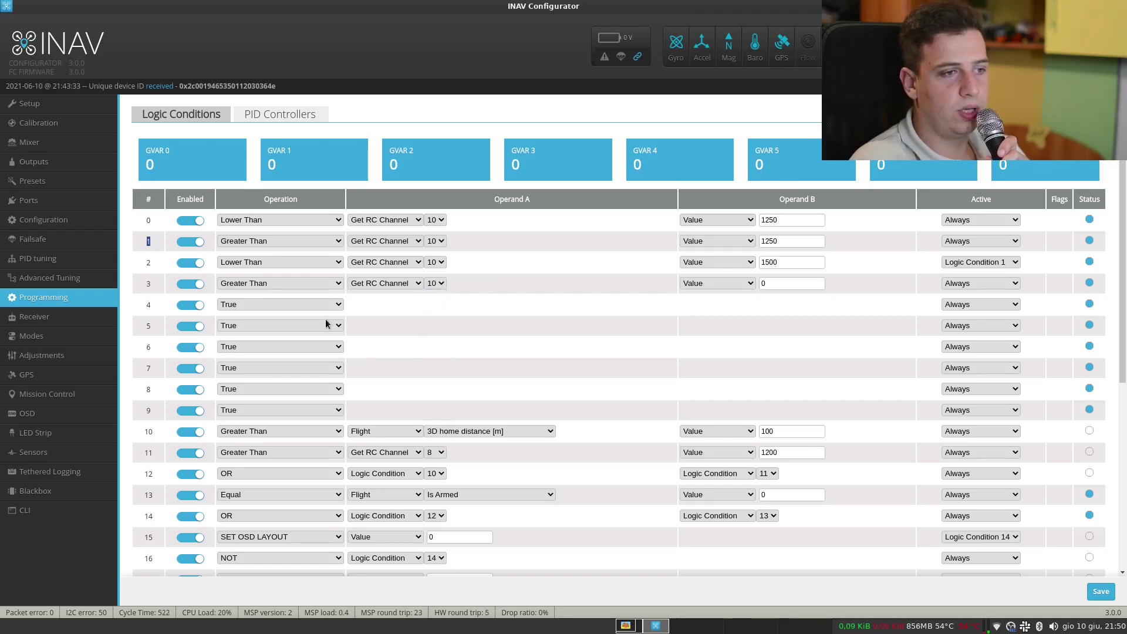
pyautogui.doubleClick(786, 285)
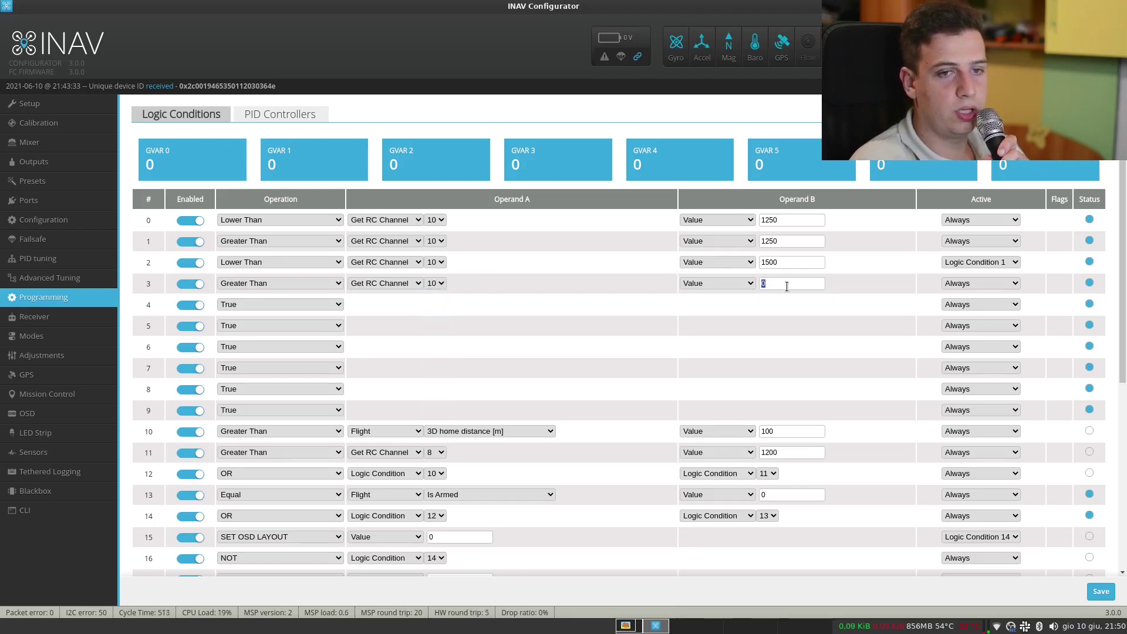
pyautogui.write('1500')
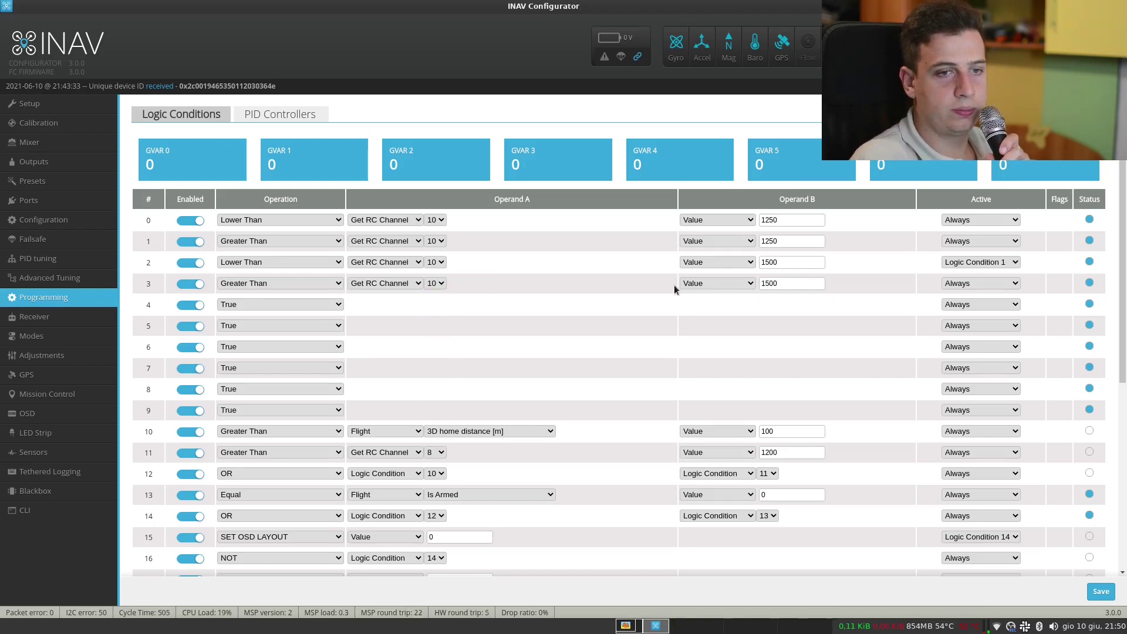
# Define logic condition 4 as Lower Than, comparing RC channel 10 with 1750, and make it active through Logic Condition 3
pyautogui.click(256, 306)
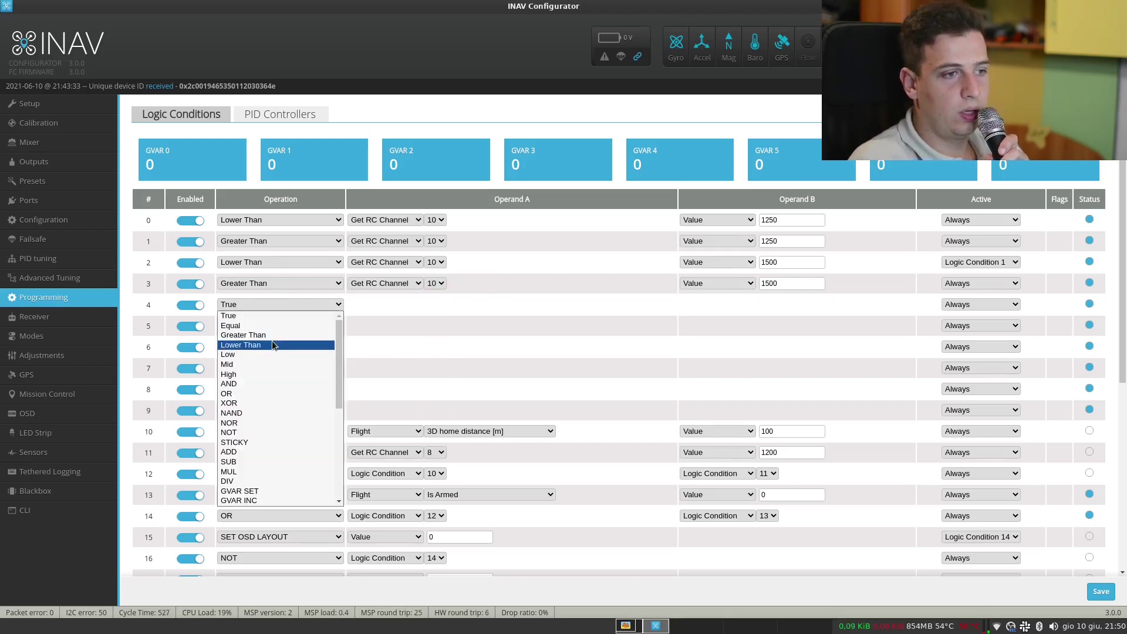
pyautogui.click(272, 344)
pyautogui.click(384, 304)
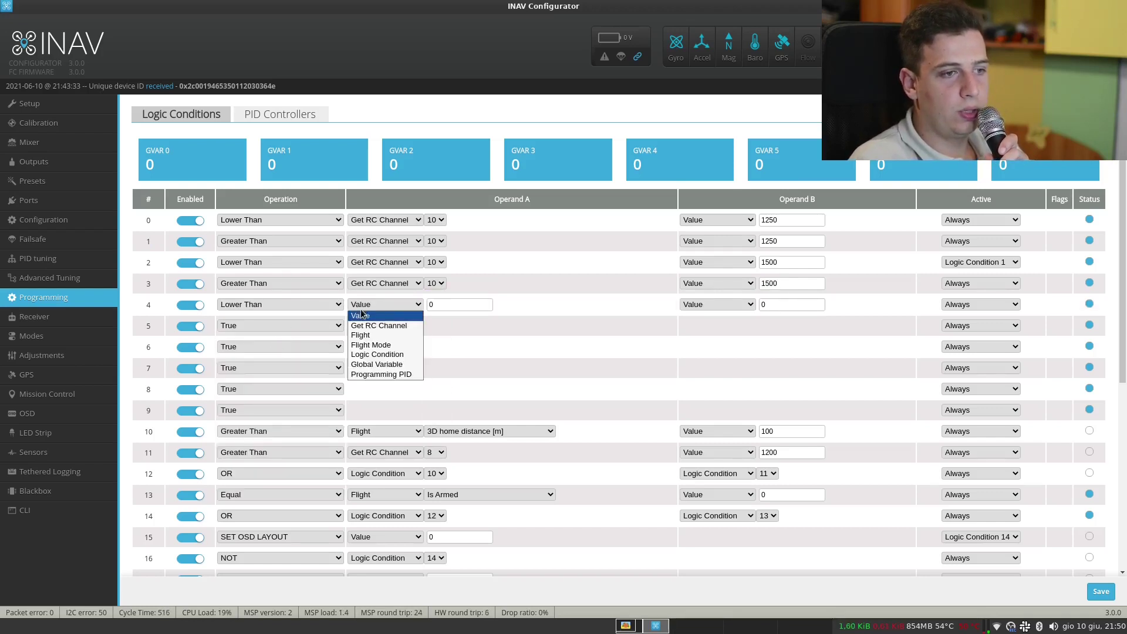
pyautogui.click(387, 325)
pyautogui.click(443, 305)
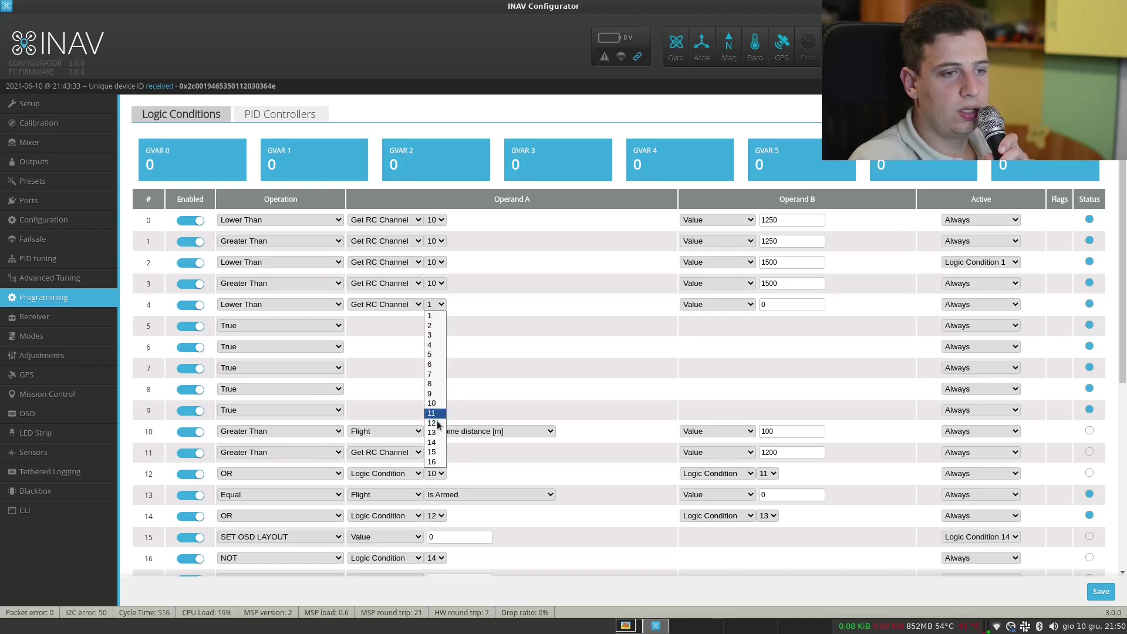
pyautogui.click(441, 409)
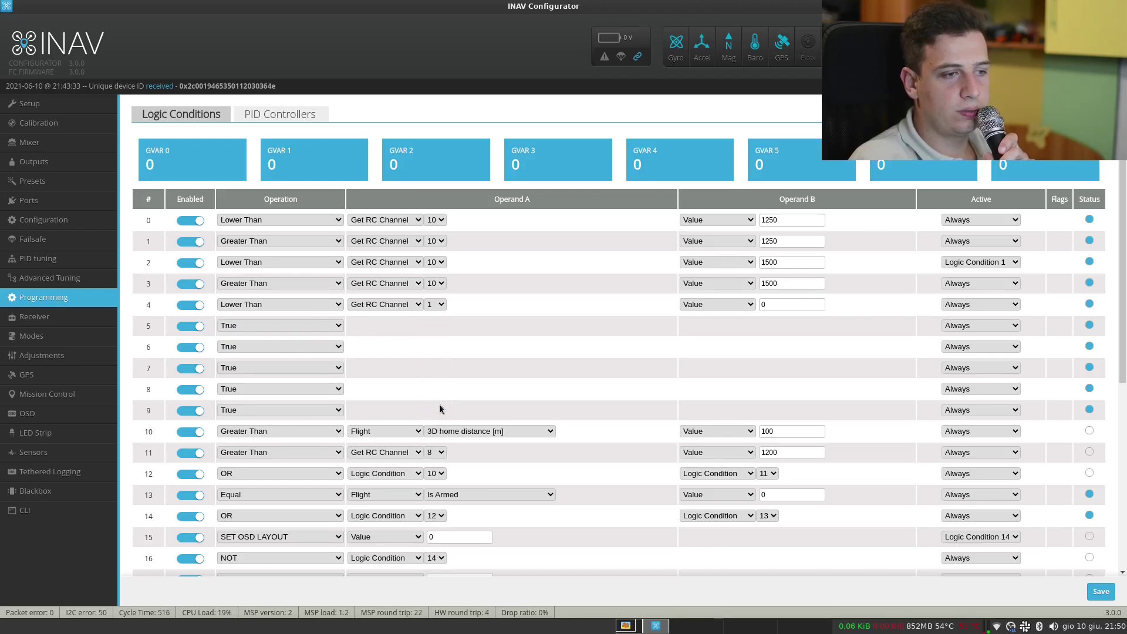
pyautogui.doubleClick(769, 303)
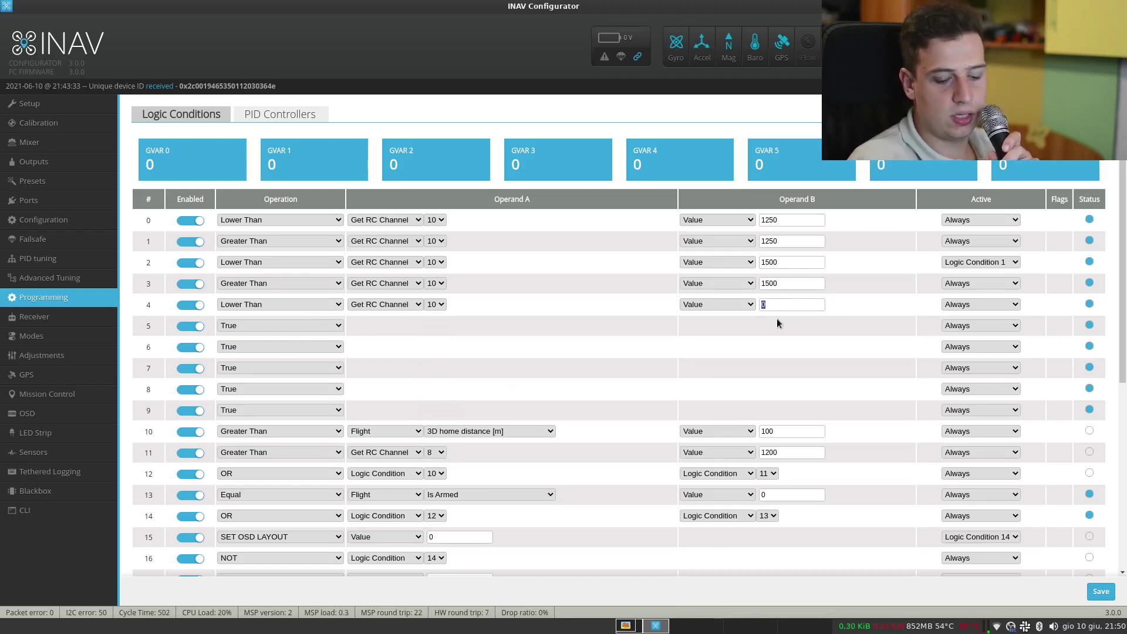
pyautogui.write('1750')
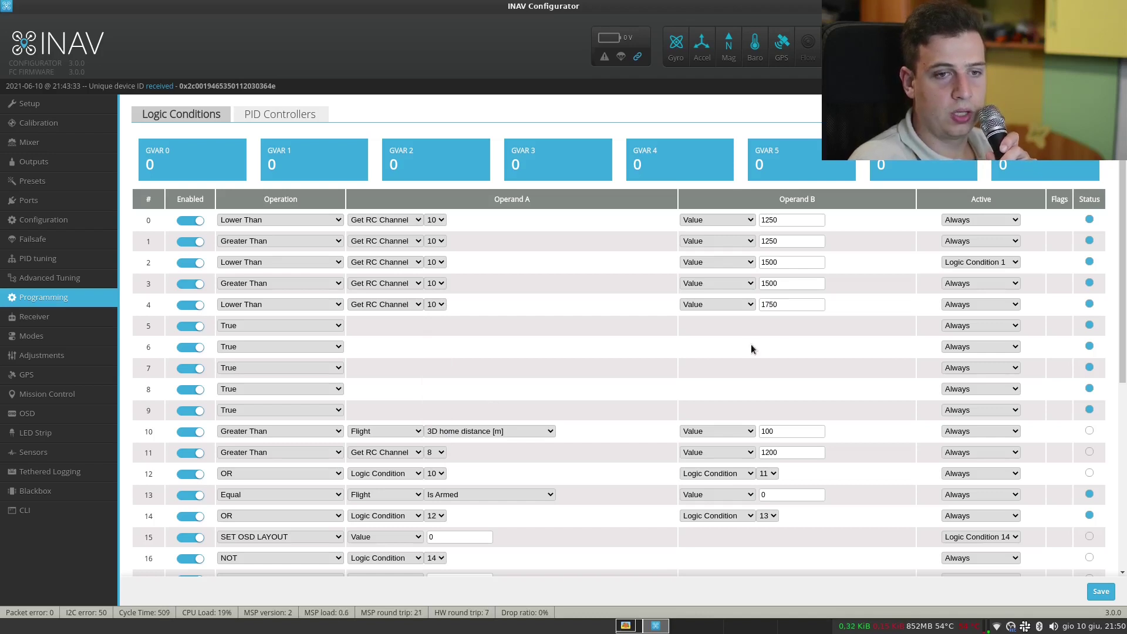
pyautogui.click(956, 304)
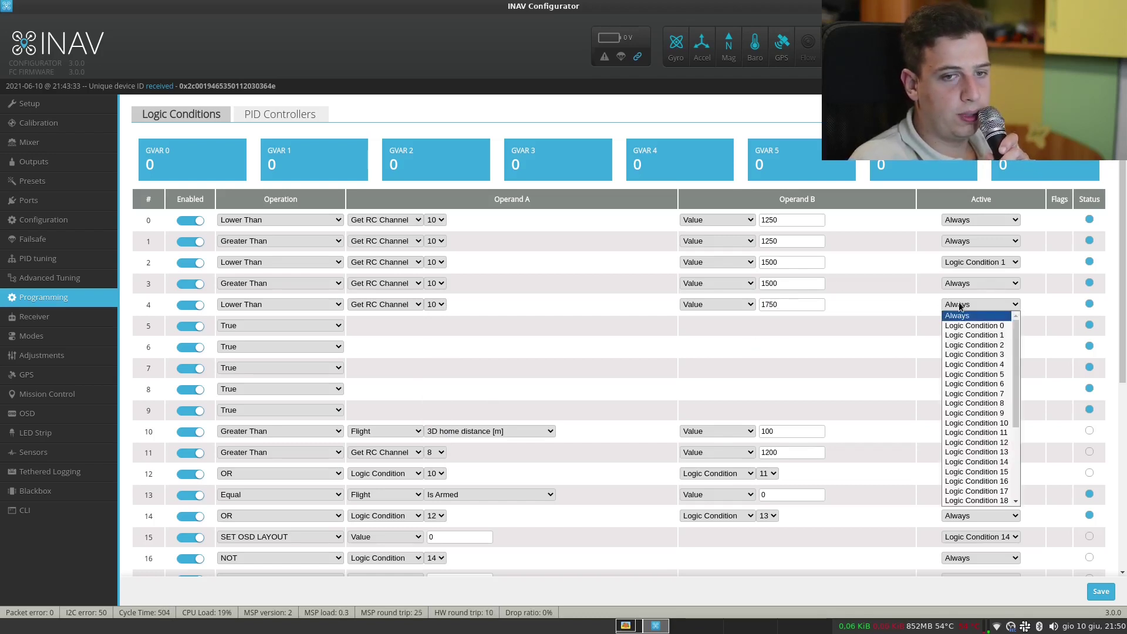
pyautogui.click(974, 354)
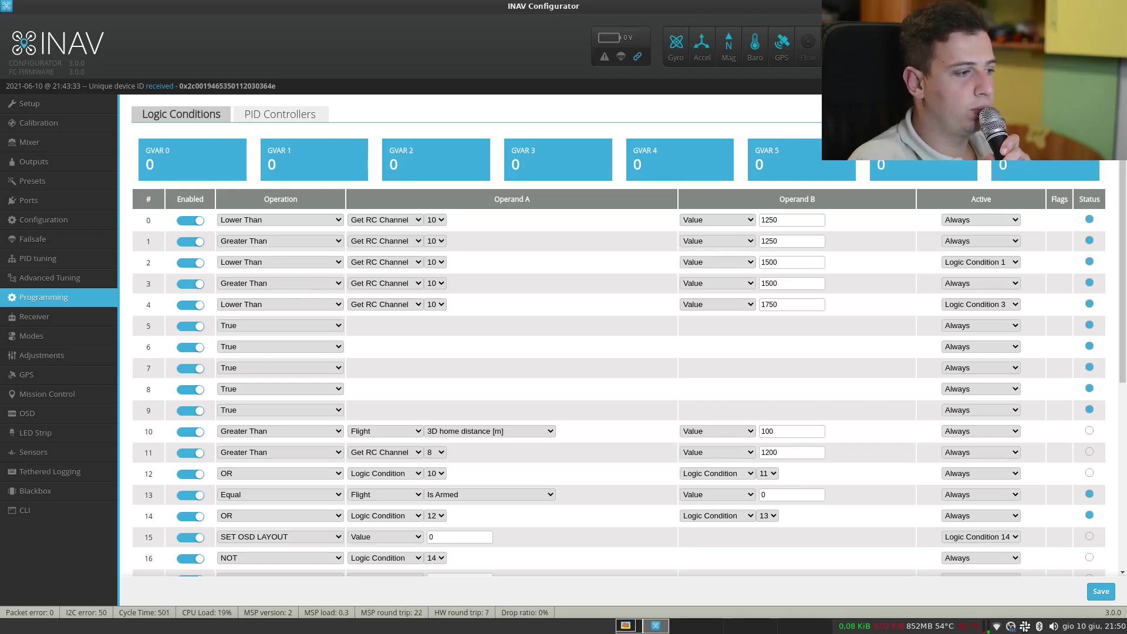
# Check the fourth level's limits in the Mousepad note and define logic condition 5 as Greater Than, comparing RC channel 10 with 1750
pyautogui.hotkey('alt', 'Tab')
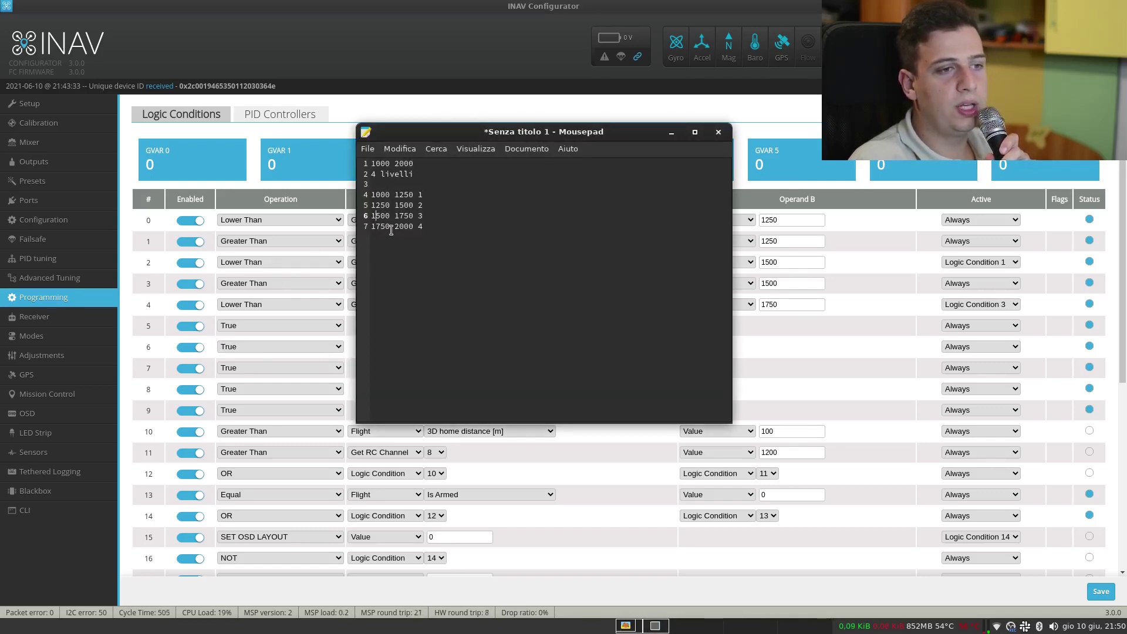
pyautogui.moveTo(394, 226); pyautogui.dragTo(412, 226)
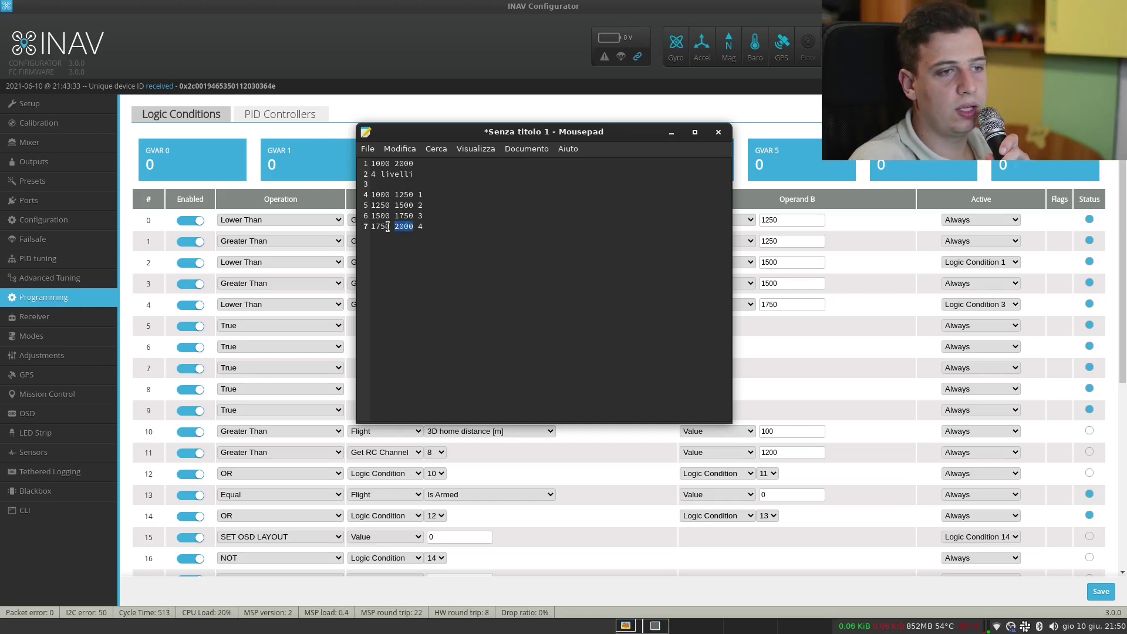
pyautogui.doubleClick(384, 226)
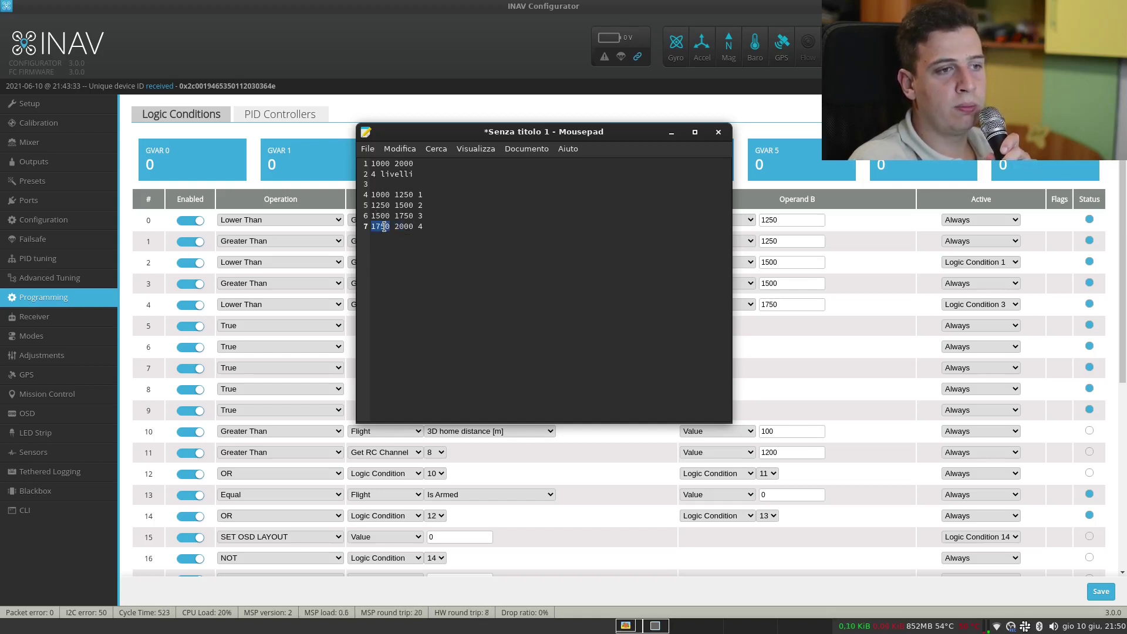
pyautogui.click(280, 329)
pyautogui.click(279, 328)
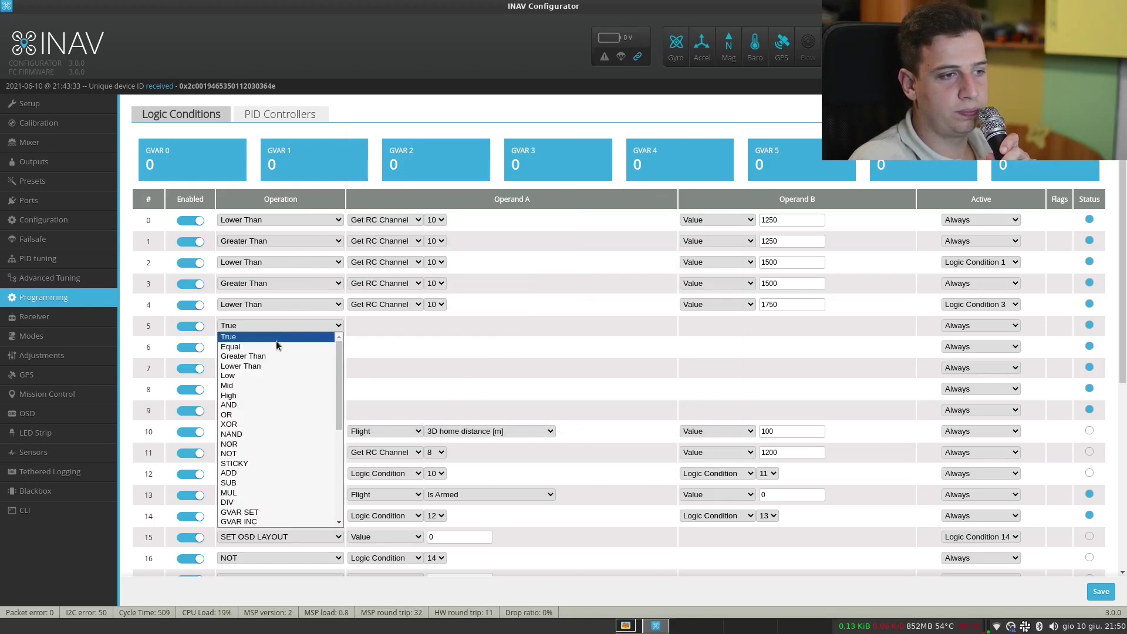
pyautogui.click(274, 354)
pyautogui.click(350, 326)
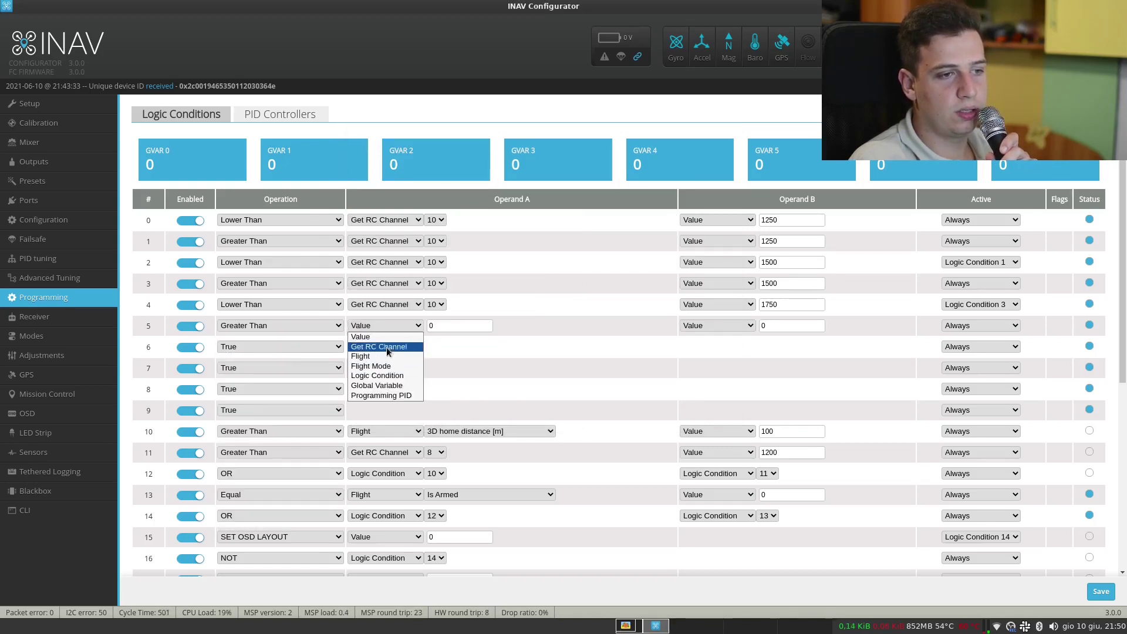
pyautogui.click(386, 347)
pyautogui.click(434, 326)
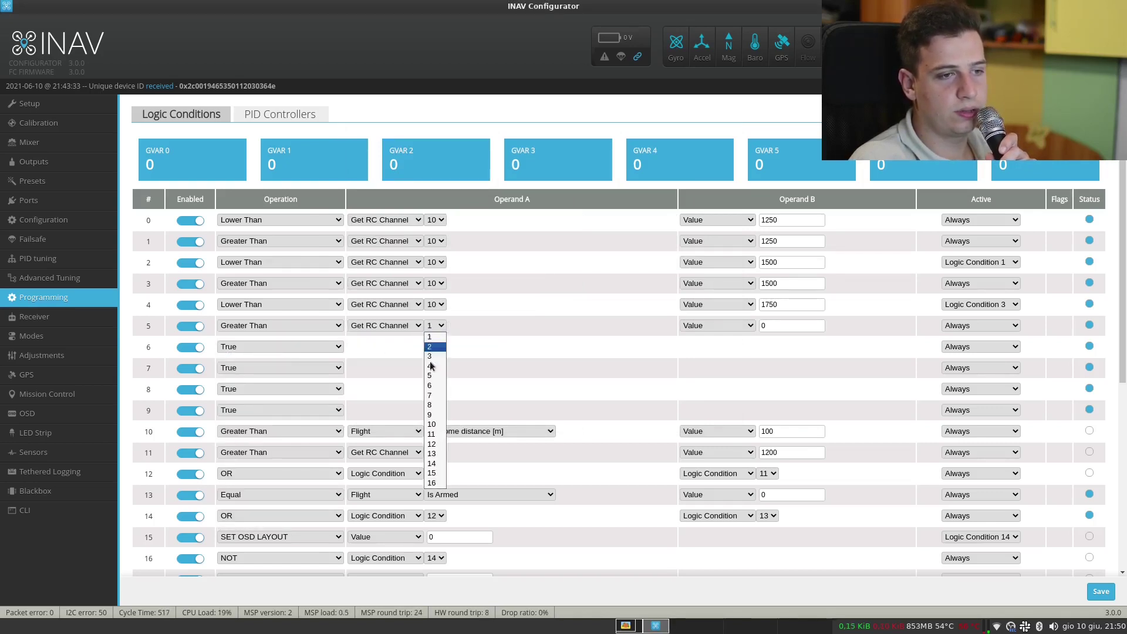
pyautogui.click(435, 429)
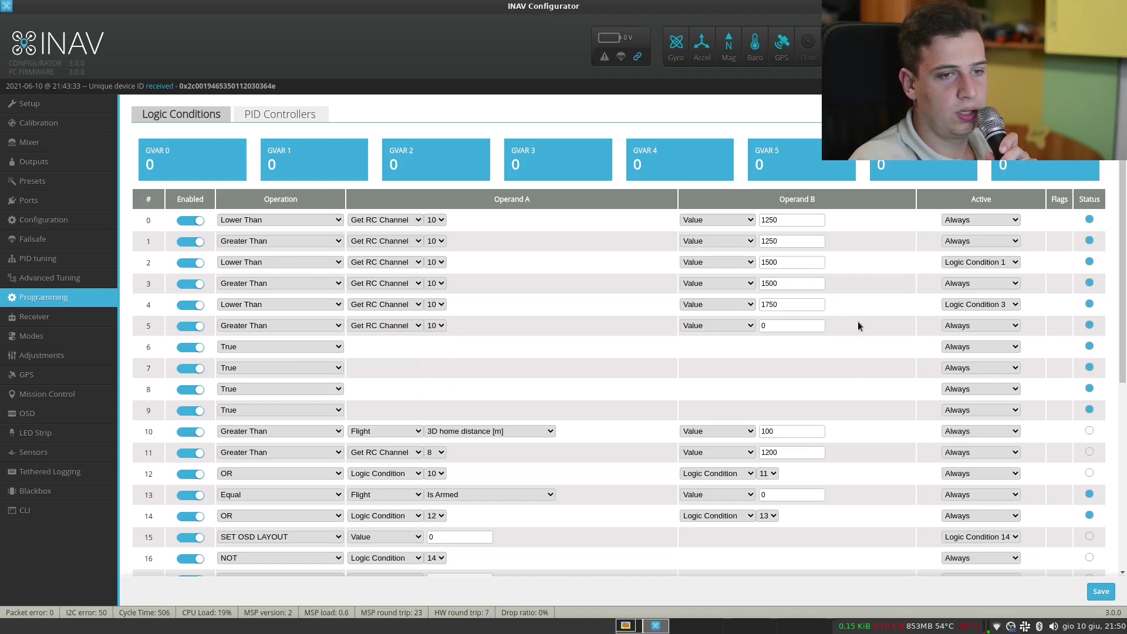
pyautogui.doubleClick(804, 327)
pyautogui.write('1750')
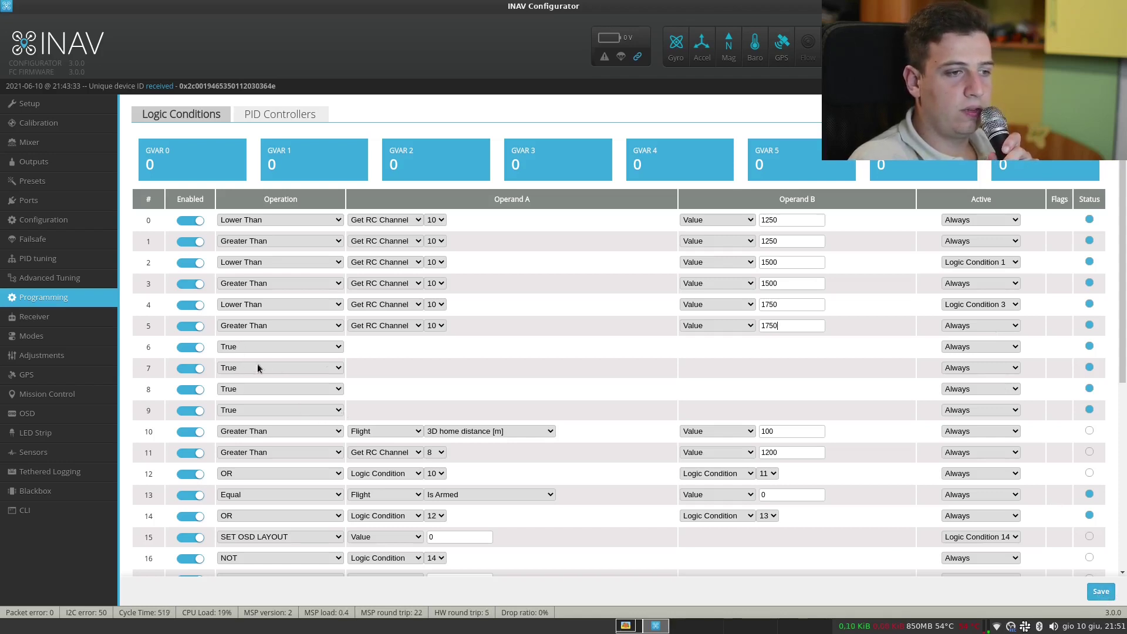
# Define logic condition 6 as SET VTX POWER LEVEL with value 1, active through Logic Condition 0
pyautogui.click(306, 347)
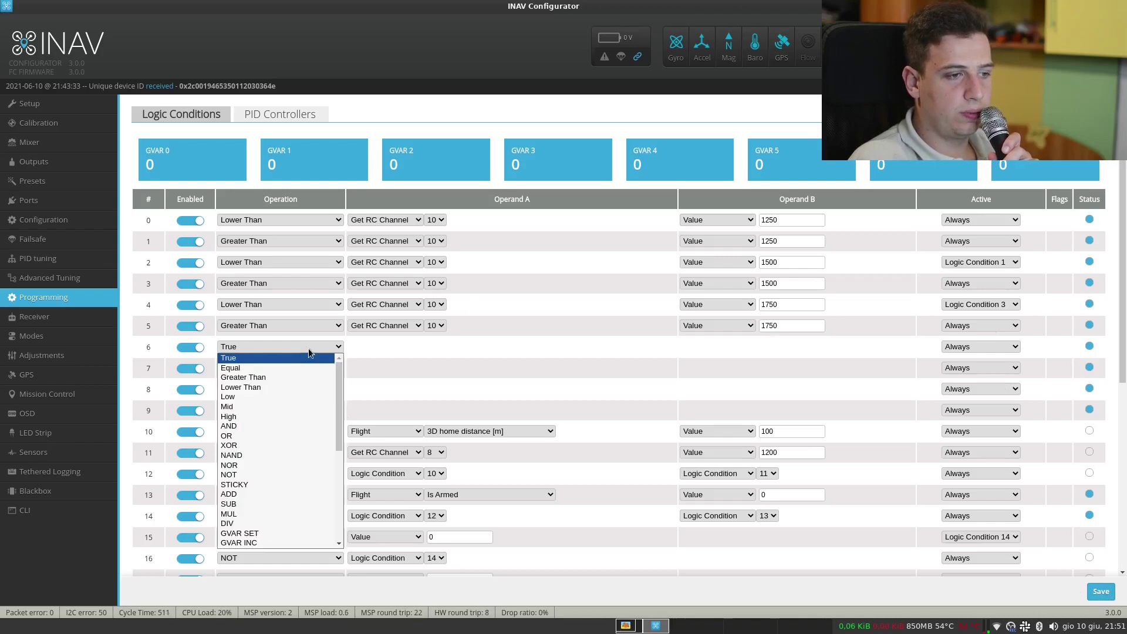
pyautogui.scroll(-2, 300, 393)
pyautogui.scroll(-3, 299, 399)
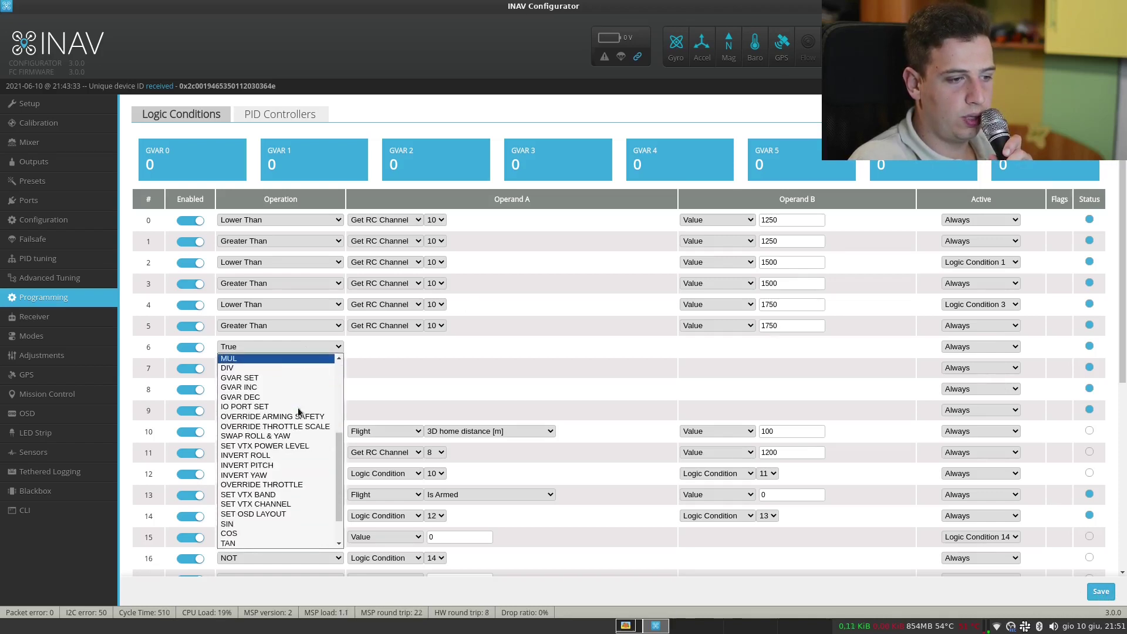
pyautogui.click(265, 444)
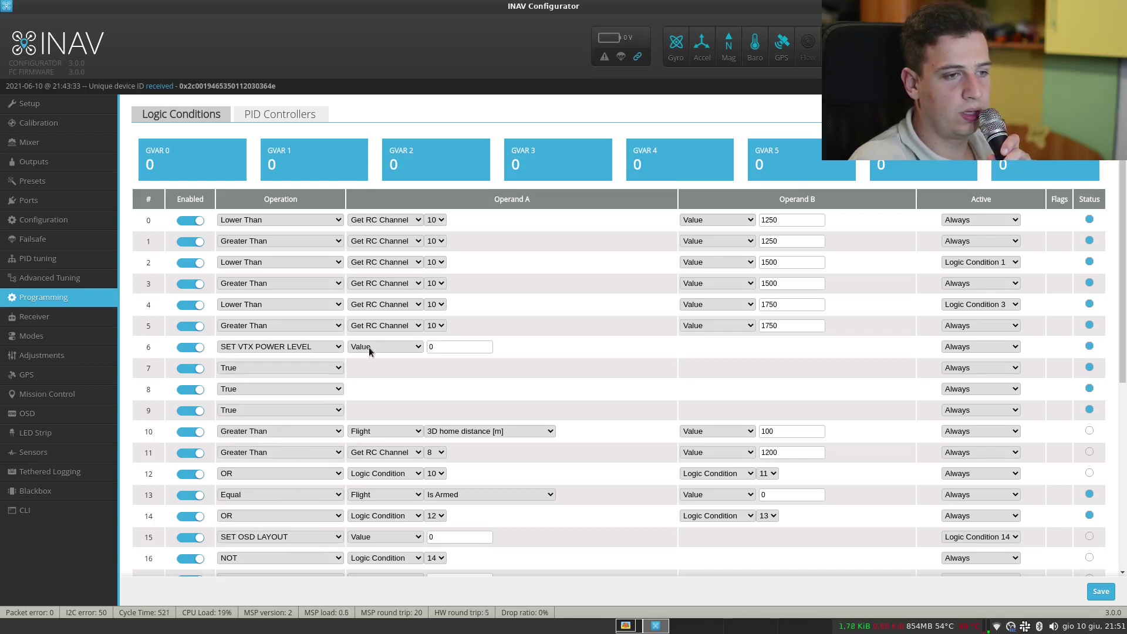
pyautogui.doubleClick(448, 351)
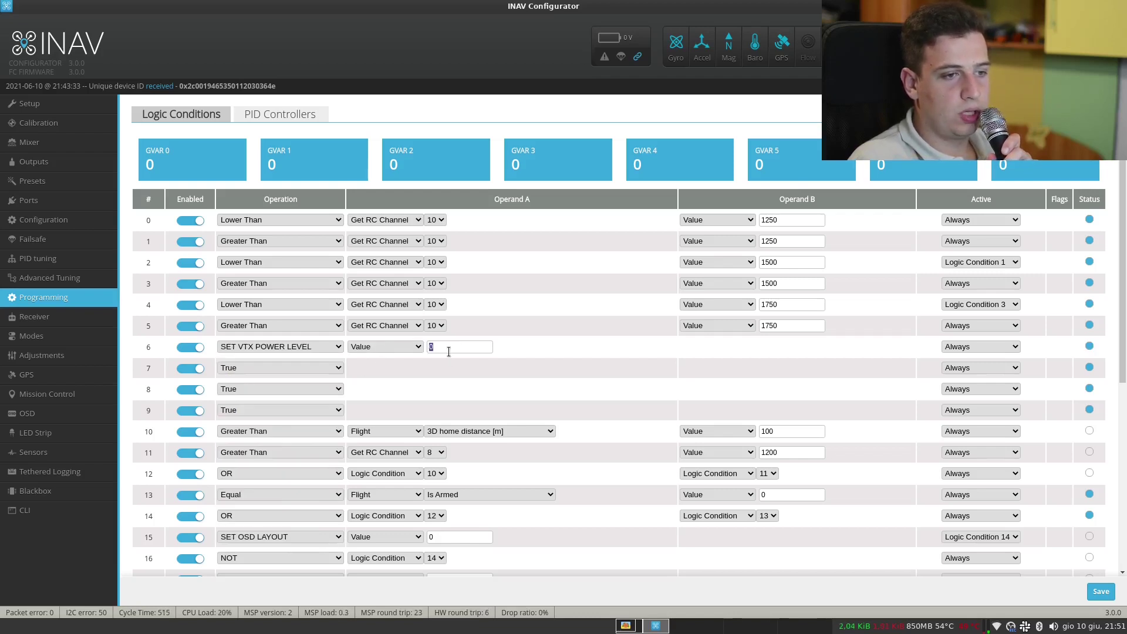
pyautogui.write('1')
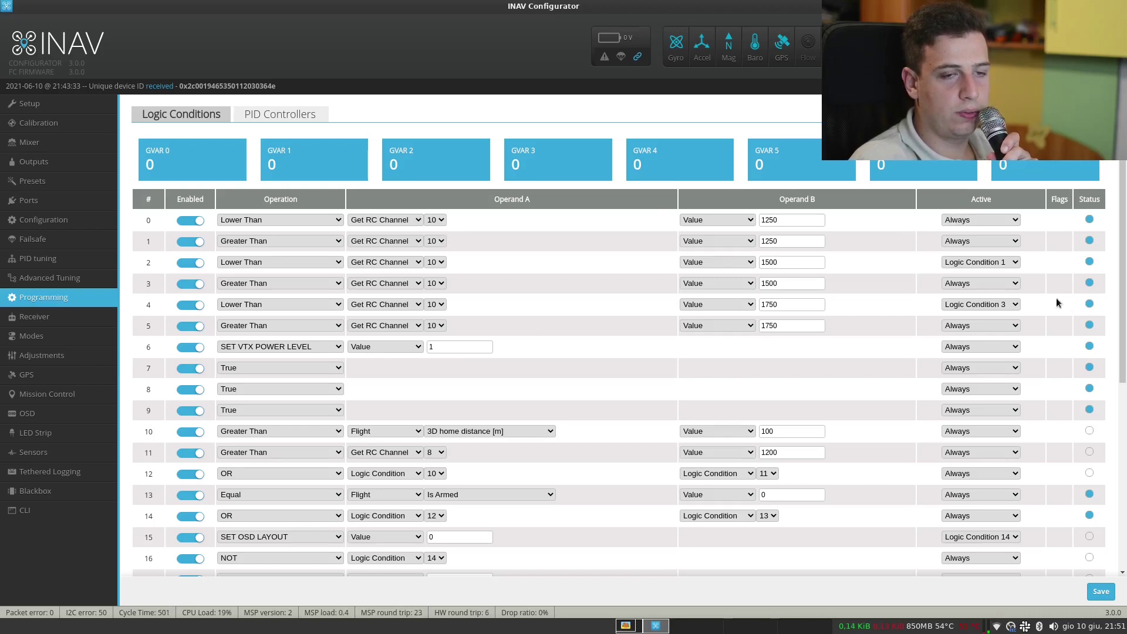
pyautogui.click(960, 347)
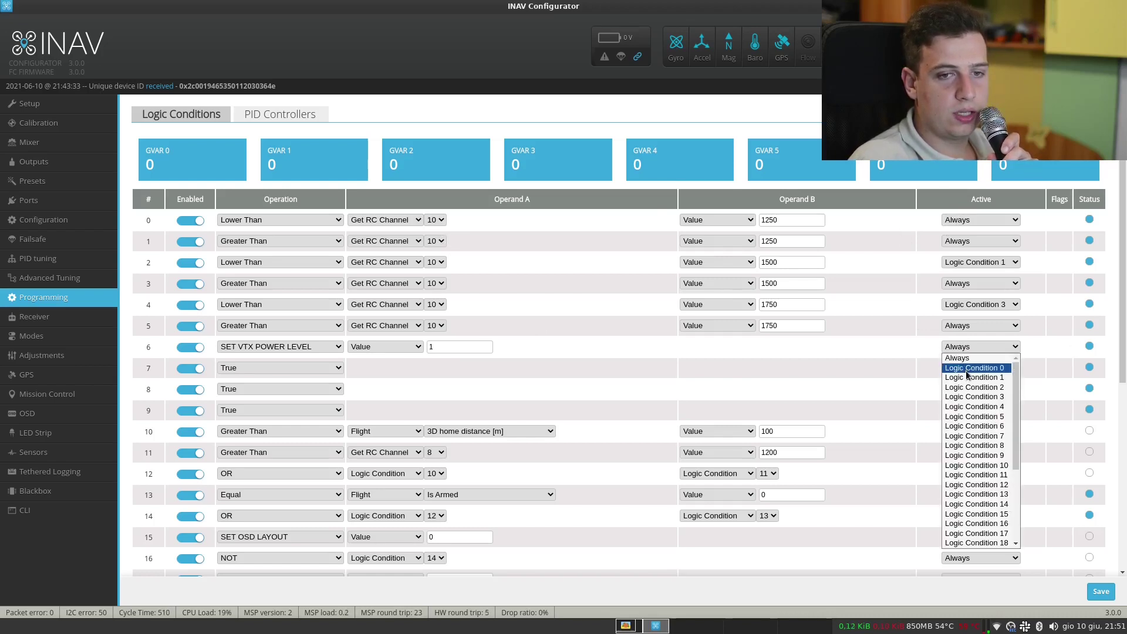
pyautogui.click(967, 370)
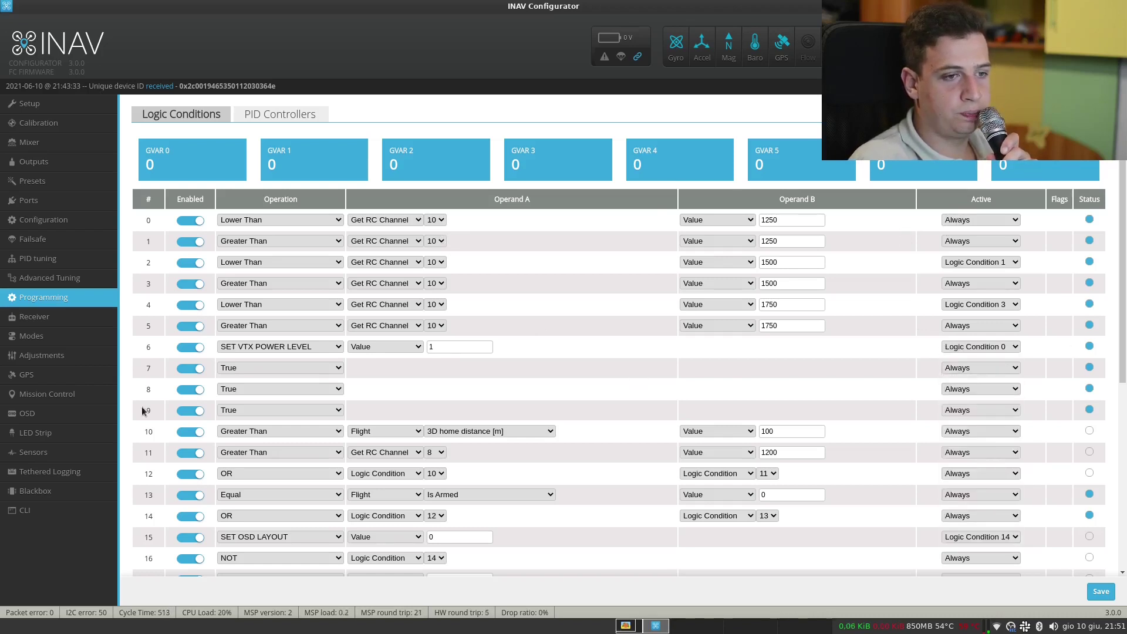
# Define logic condition 7 as SET VTX POWER LEVEL with value 2, active through Logic Condition 2
pyautogui.click(322, 368)
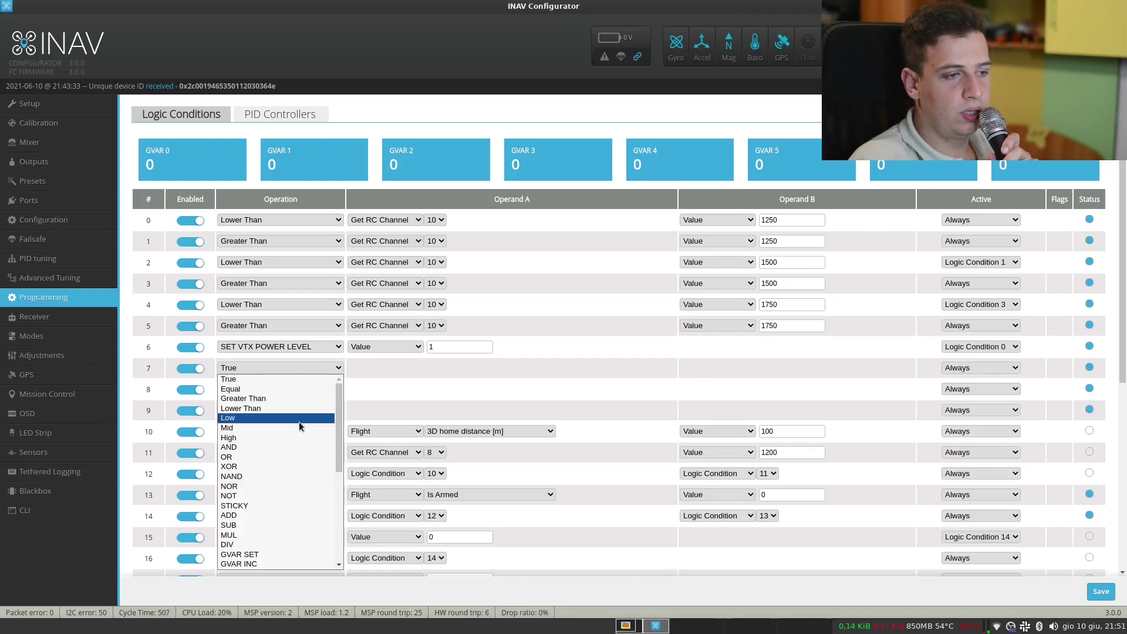
pyautogui.scroll(-5, 288, 446)
pyautogui.click(281, 427)
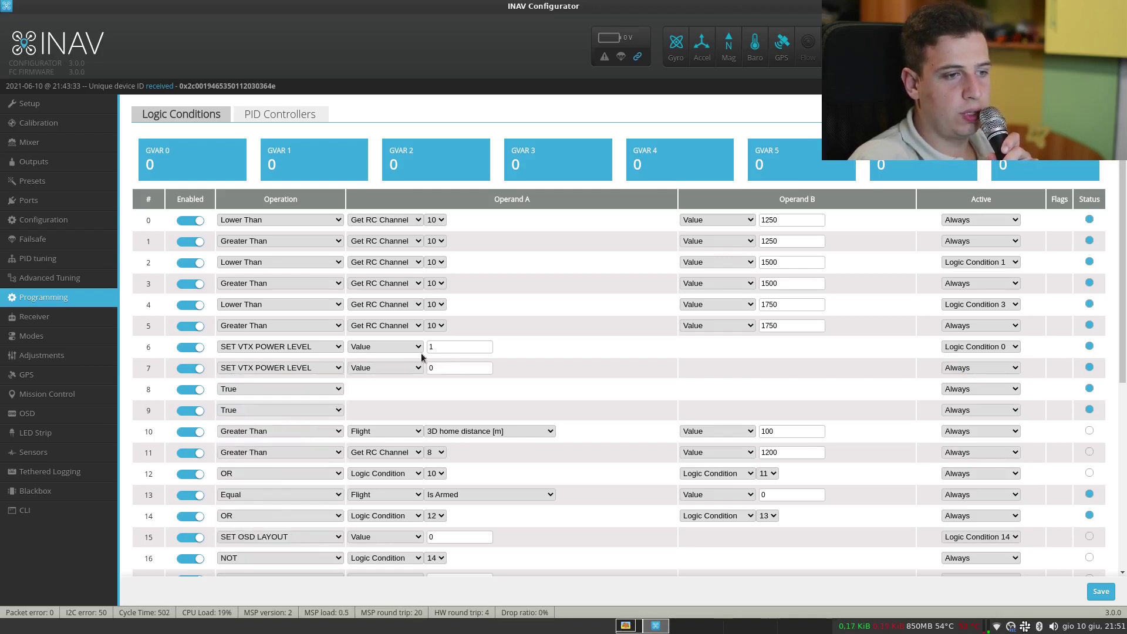
pyautogui.doubleClick(465, 368)
pyautogui.write('2')
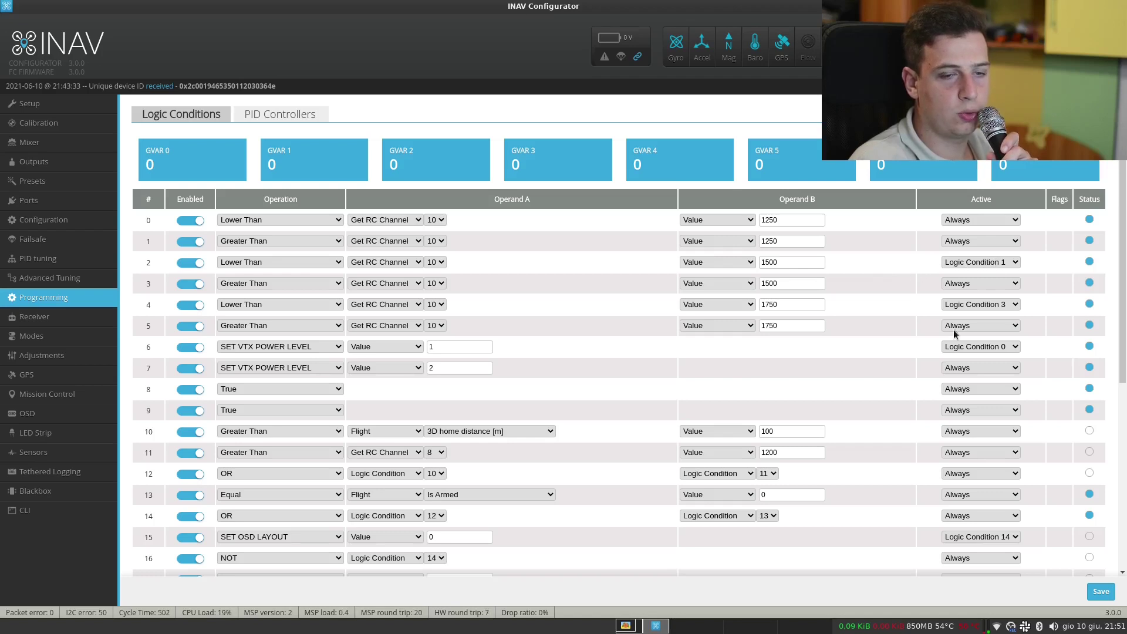
pyautogui.click(969, 369)
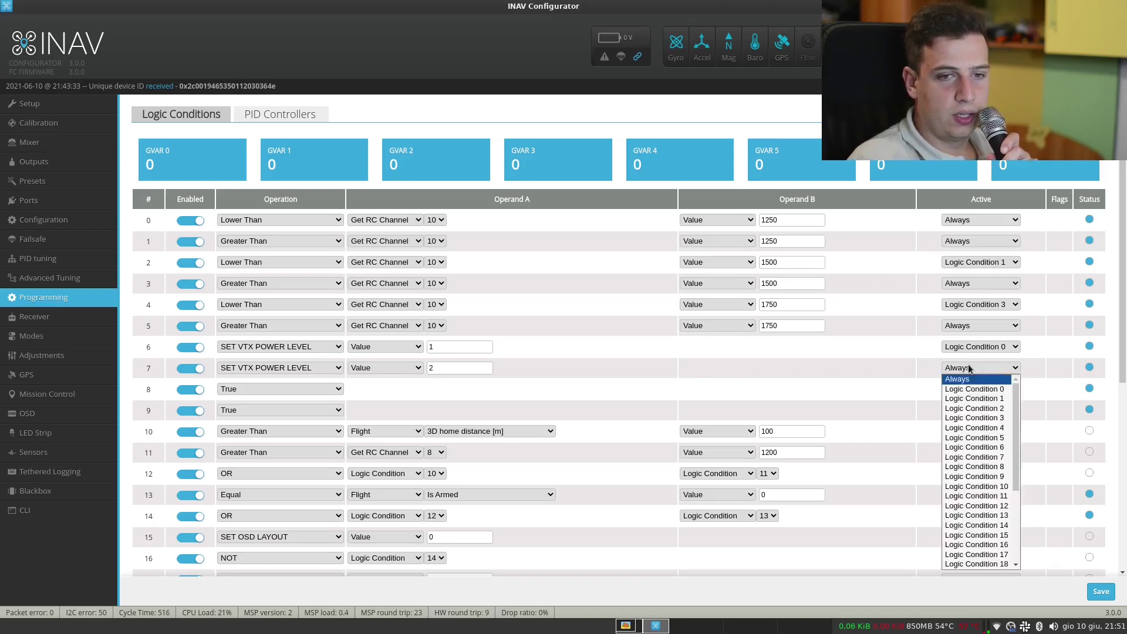
pyautogui.click(981, 370)
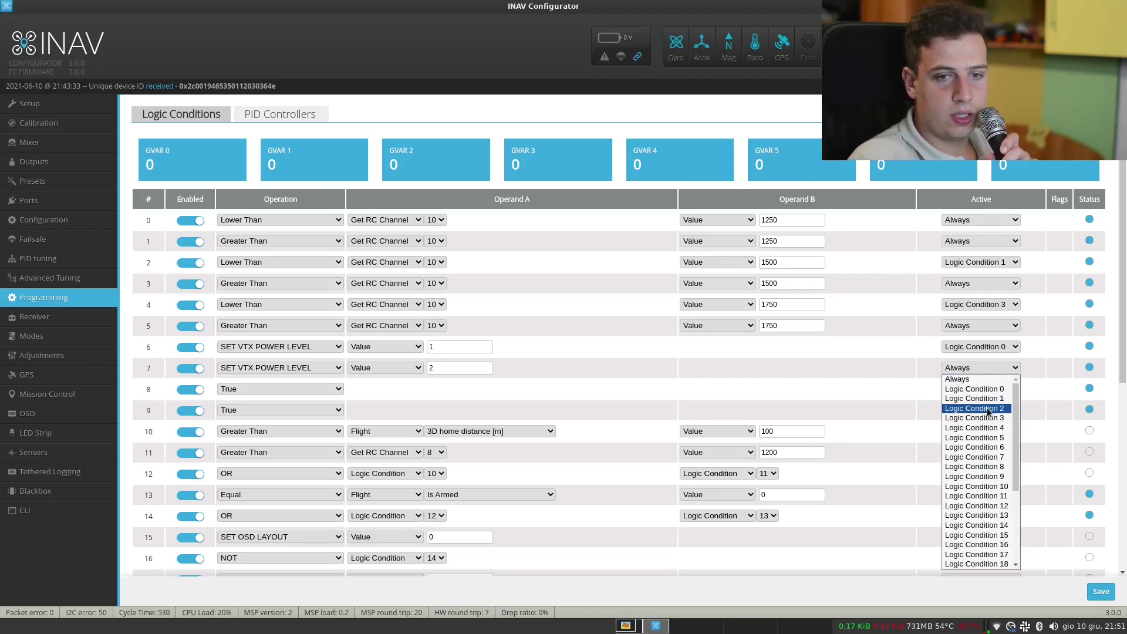
pyautogui.click(981, 408)
# Define logic condition 8 as SET VTX POWER LEVEL and make it active through Logic Condition 4
pyautogui.click(265, 389)
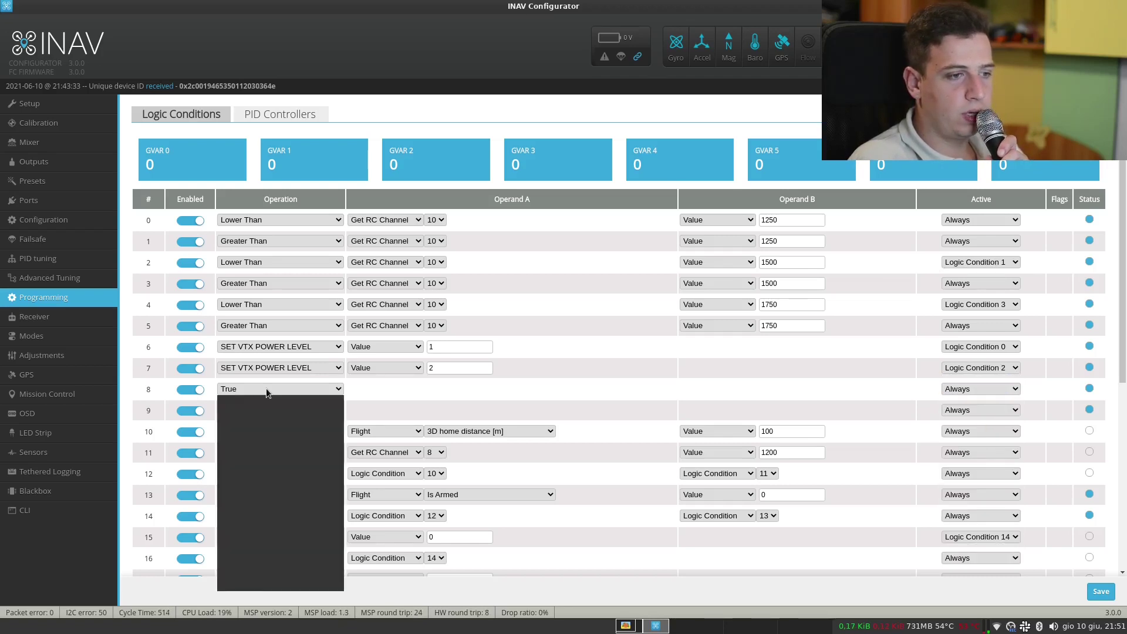
pyautogui.scroll(-5, 286, 464)
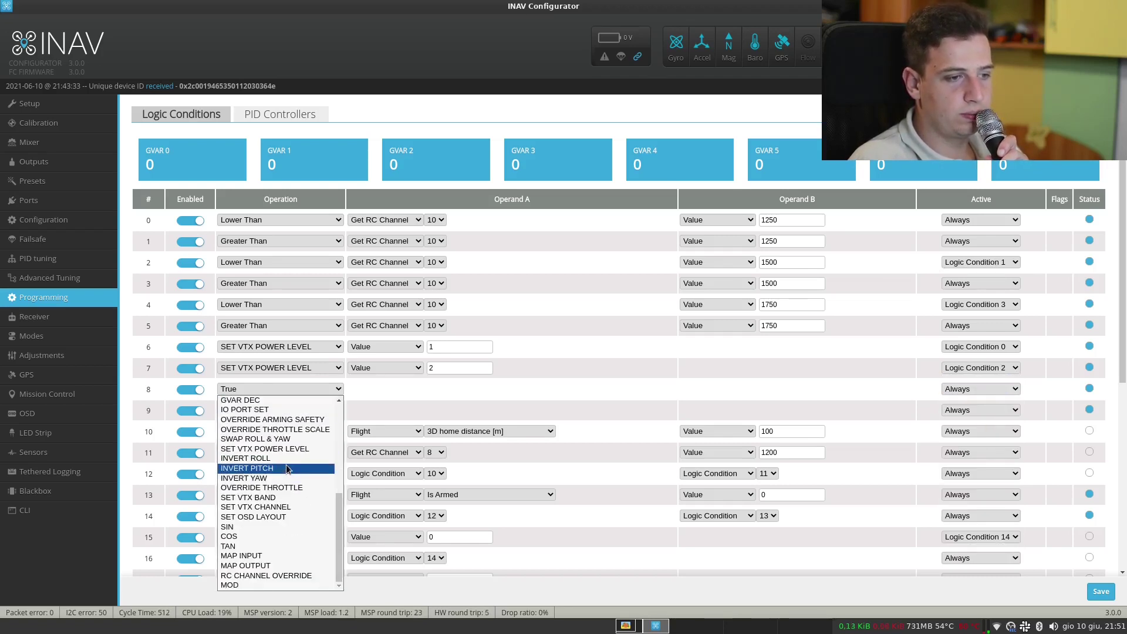
pyautogui.click(280, 449)
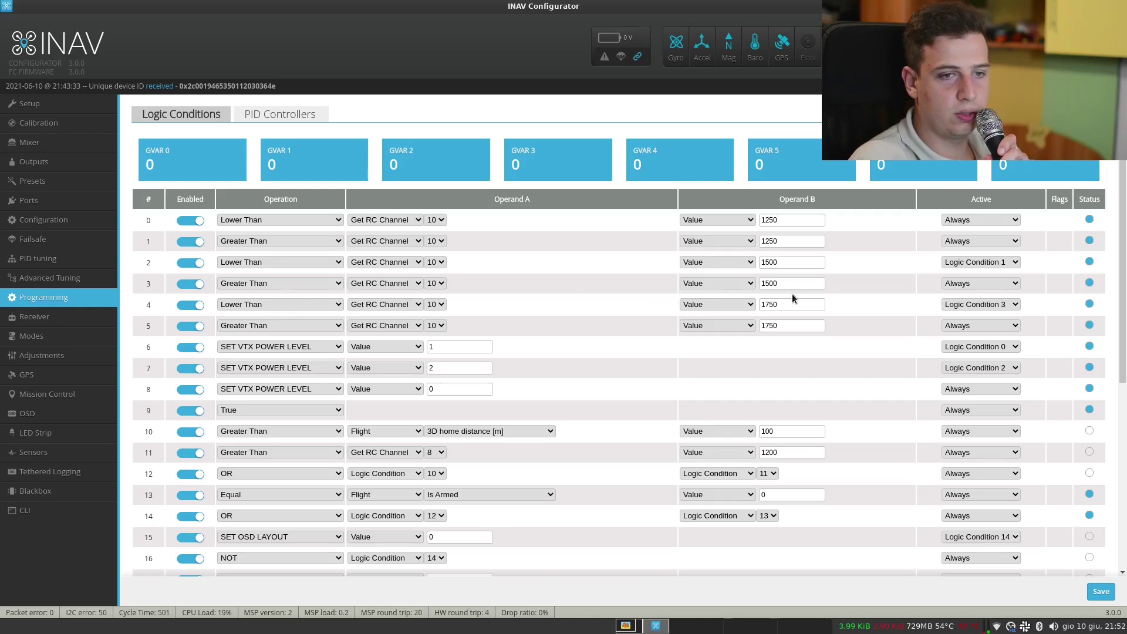
pyautogui.click(991, 390)
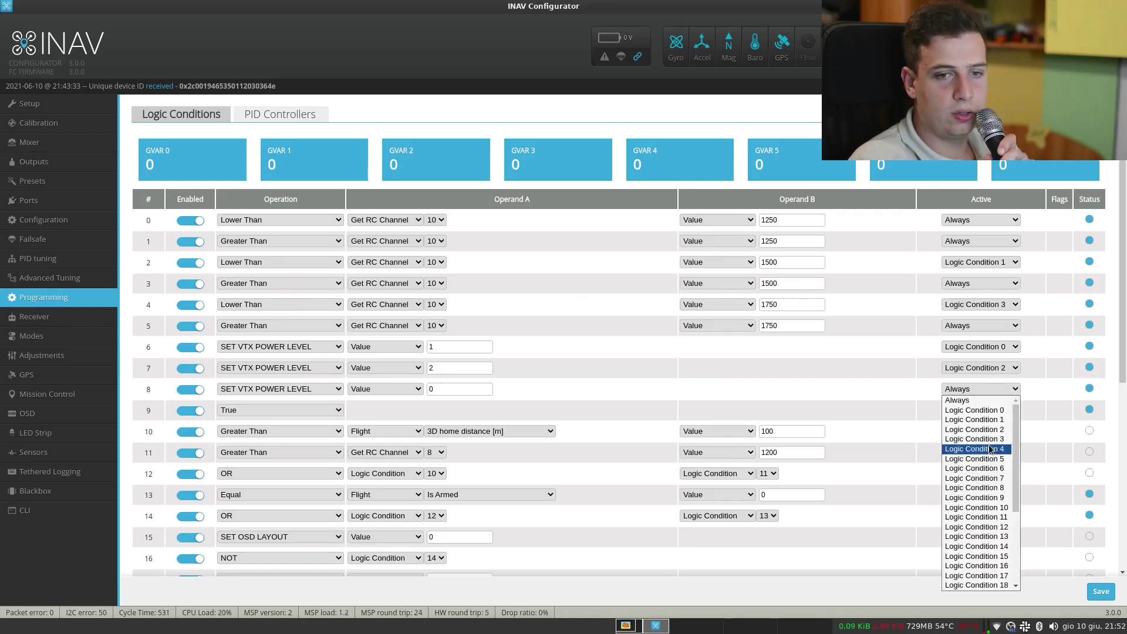
pyautogui.click(991, 449)
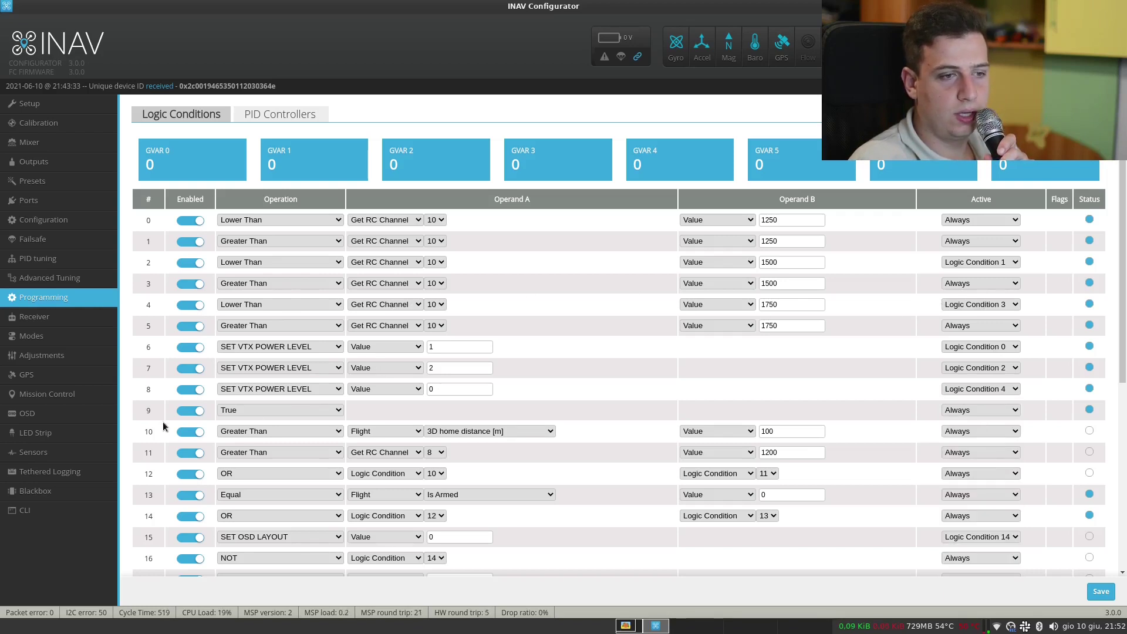
# Define logic condition 9 as SET VTX POWER LEVEL, and enter power level 3 for condition 8 and 4 for condition 9
pyautogui.click(259, 409)
pyautogui.scroll(-5, 262, 467)
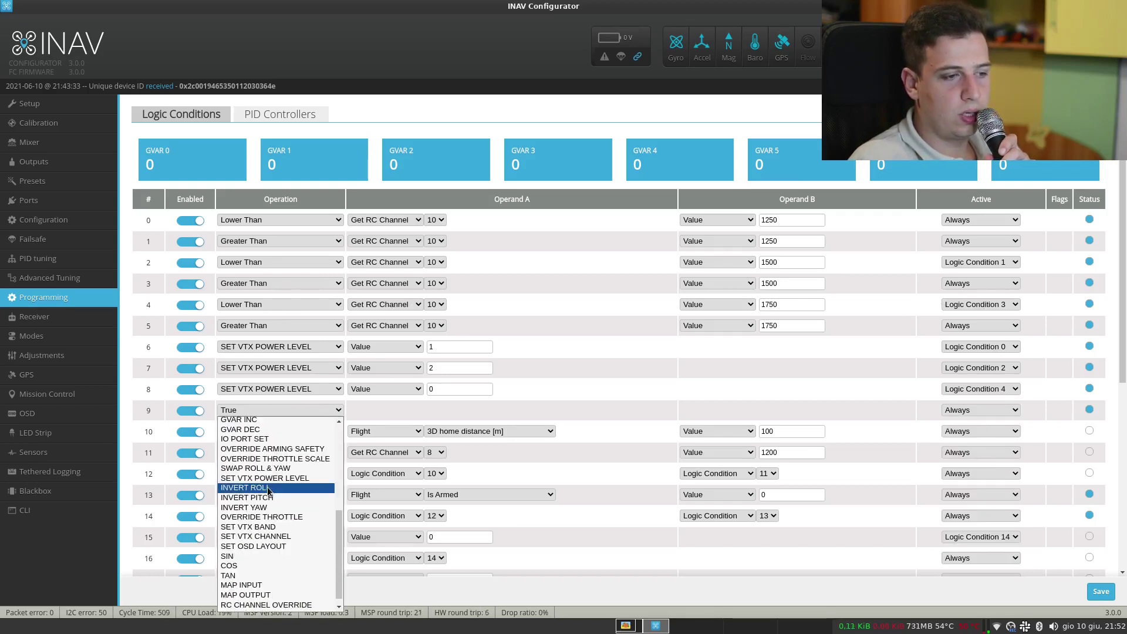
pyautogui.click(265, 478)
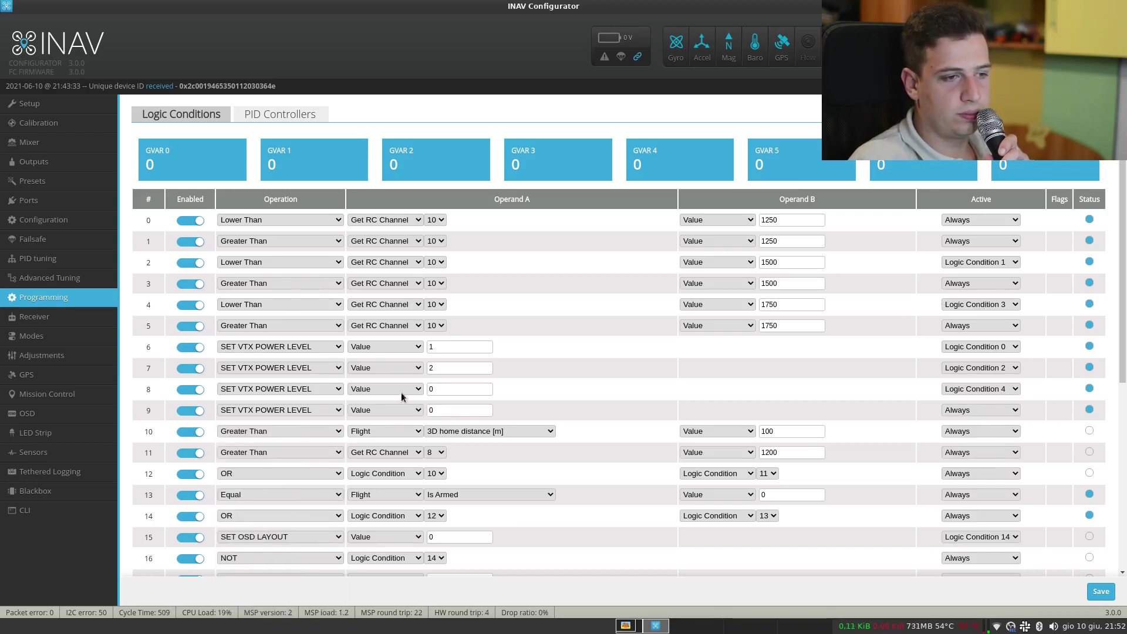
pyautogui.doubleClick(437, 389)
pyautogui.write('3')
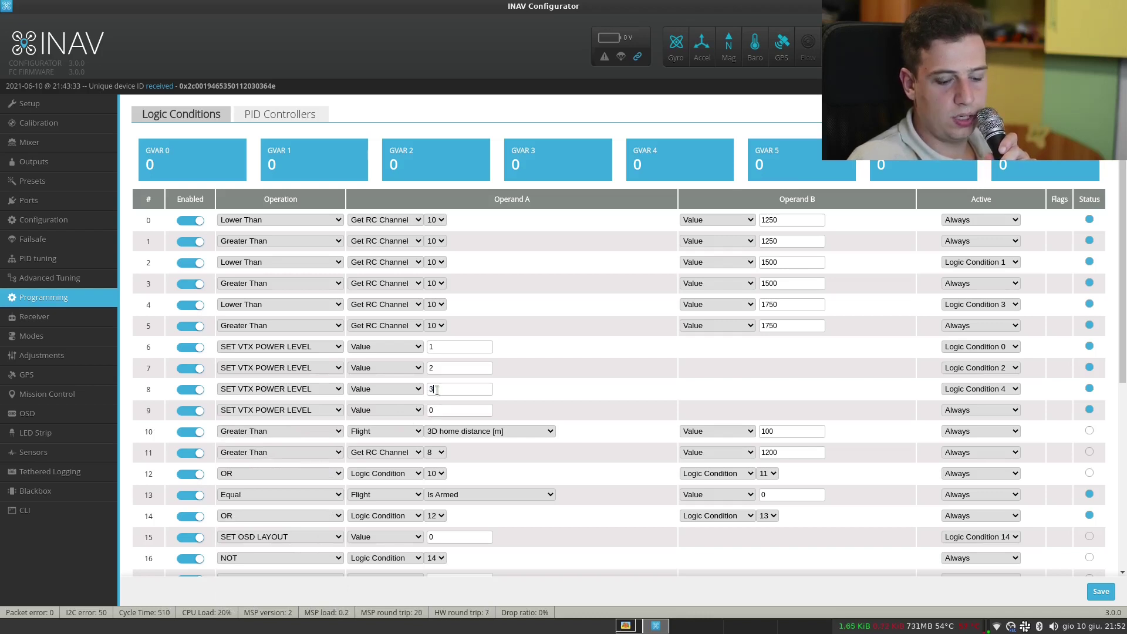
pyautogui.doubleClick(449, 411)
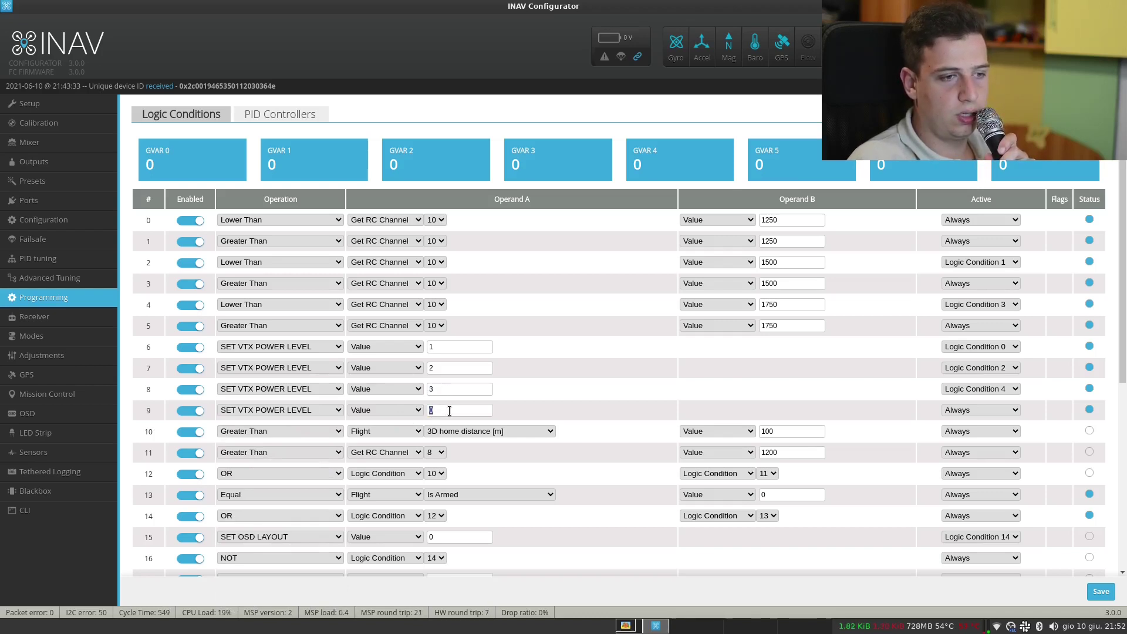
pyautogui.write('4')
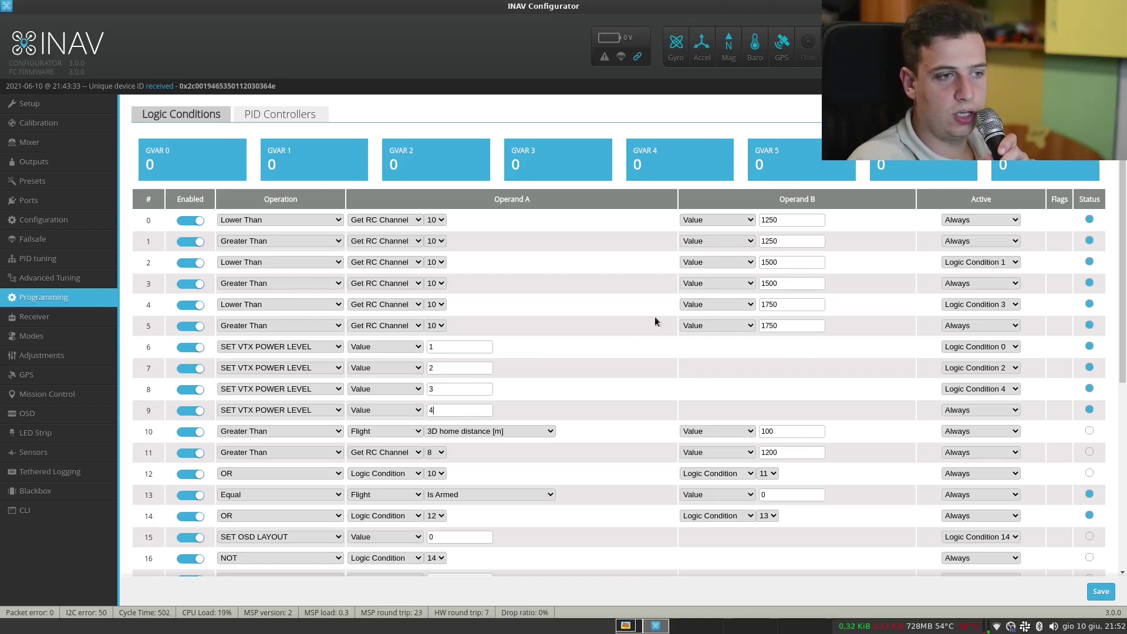
# Make logic condition 9 active through Logic Condition 5 and save the logic conditions
pyautogui.click(994, 412)
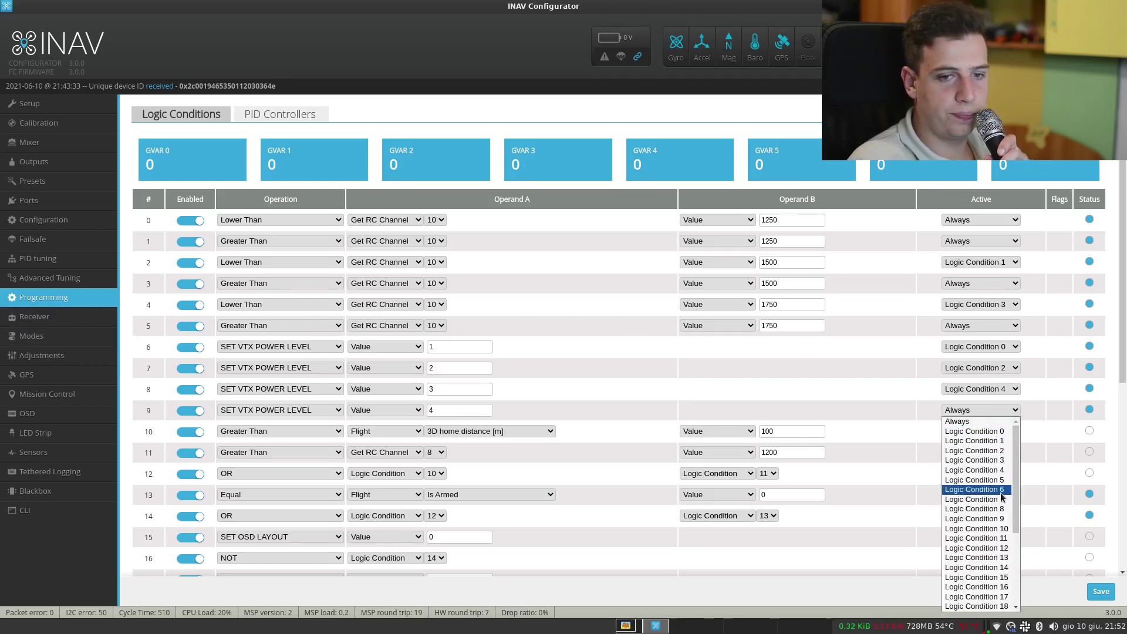
pyautogui.click(989, 480)
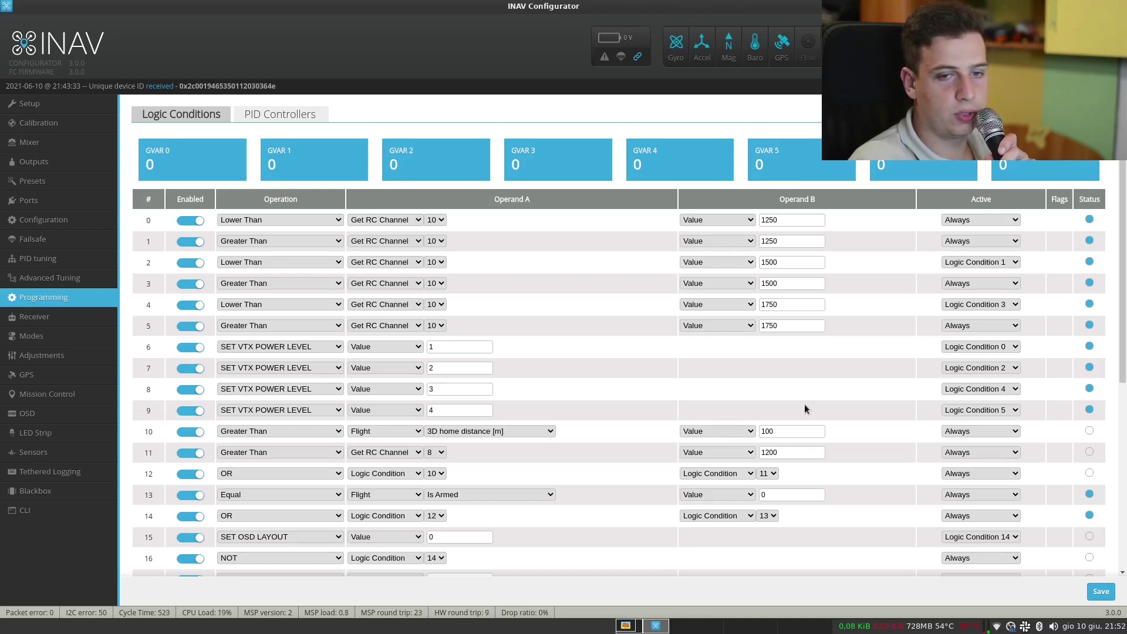
pyautogui.click(1100, 591)
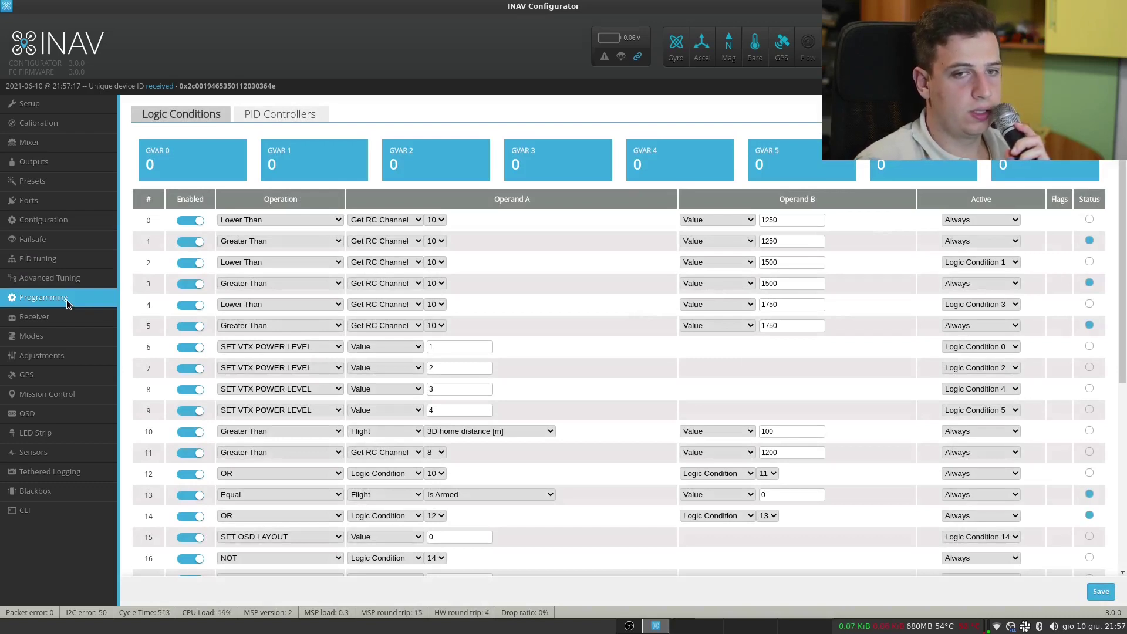
# Review the VTX settings in the configuration, particularly low power while the craft is disarmed, and return to the logic conditions
pyautogui.click(66, 224)
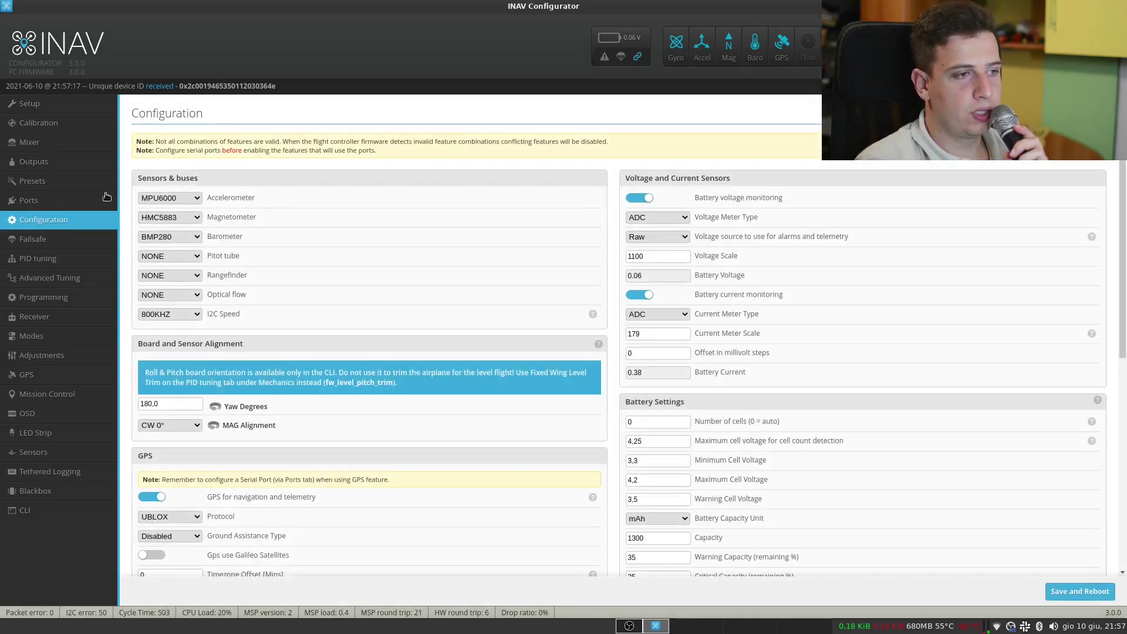
pyautogui.scroll(-7, 319, 318)
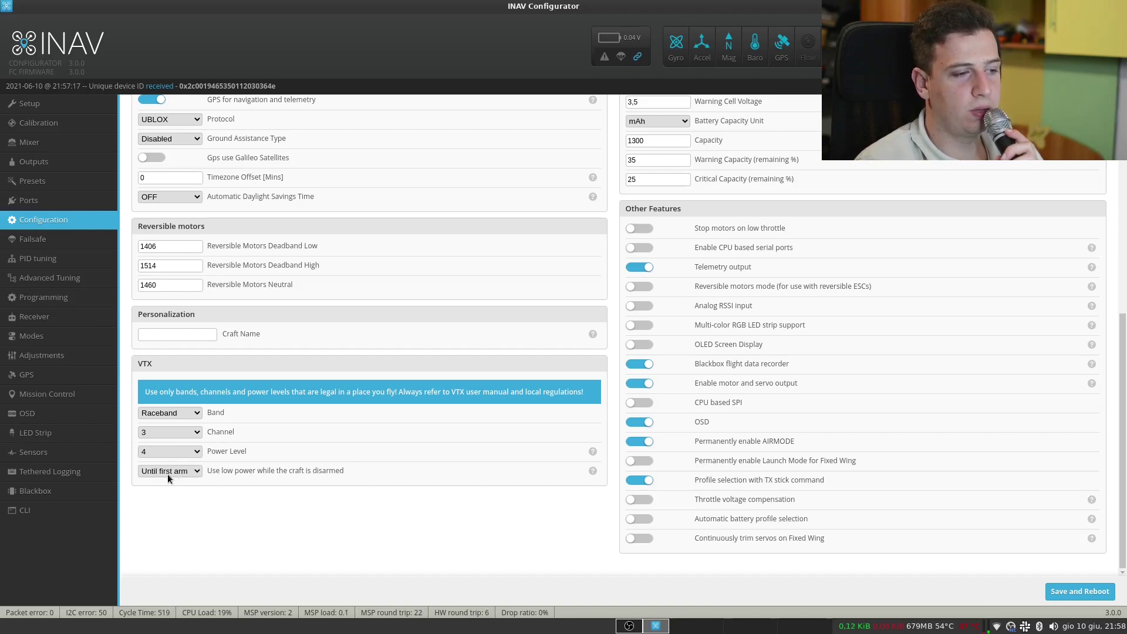
pyautogui.tripleClick(221, 471)
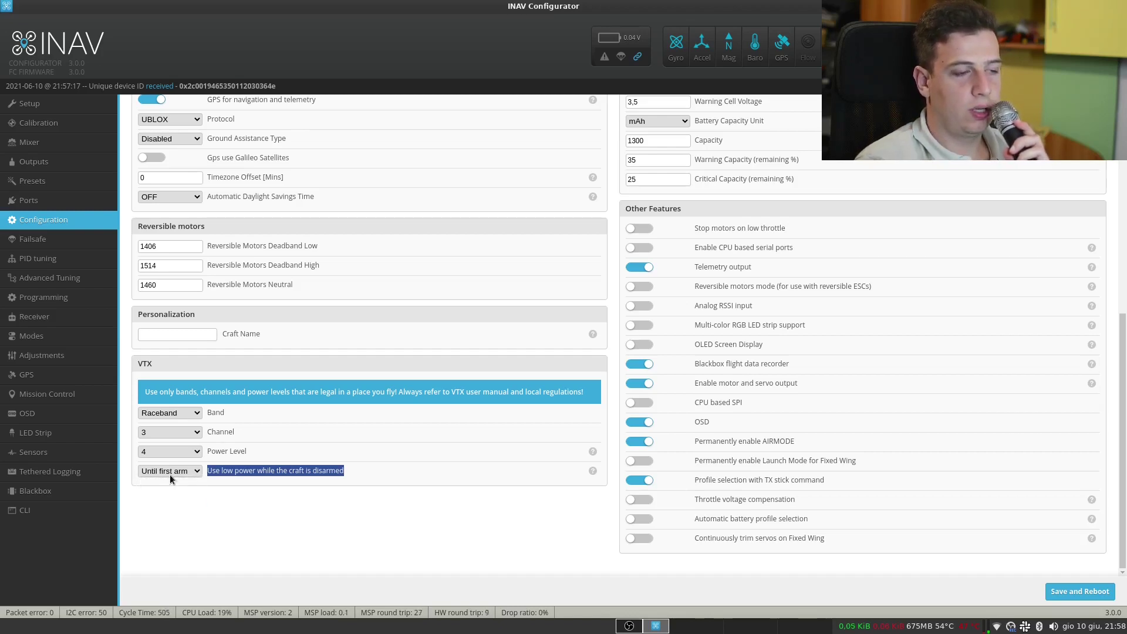
pyautogui.click(56, 300)
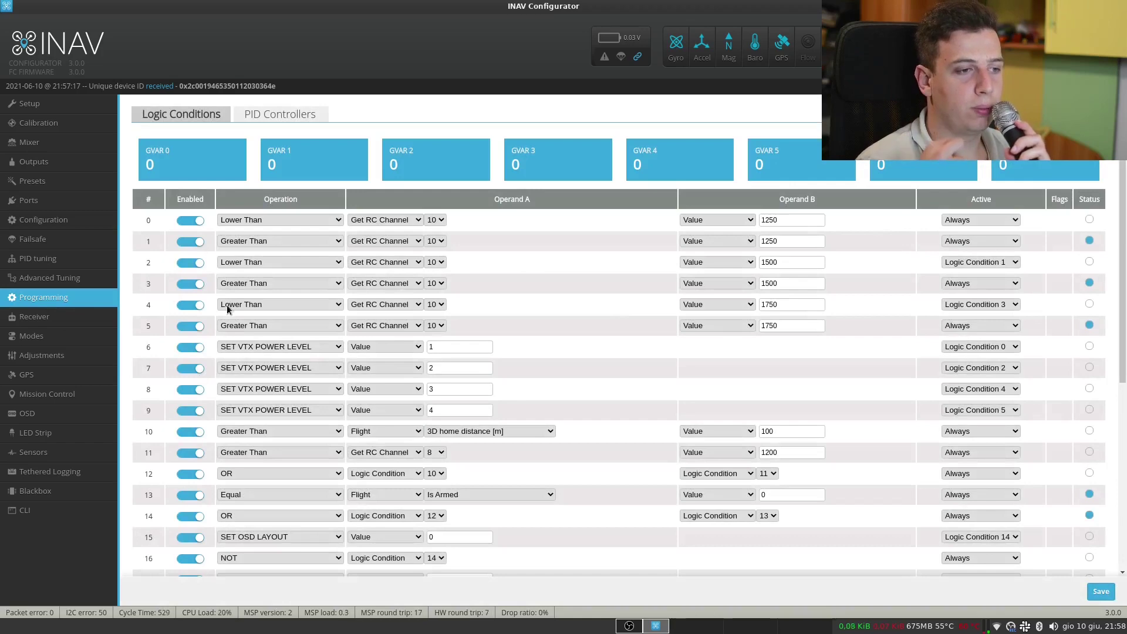
# Return to the VTX configuration and choose Until first arm for using low power while the craft is disarmed
pyautogui.click(89, 220)
pyautogui.scroll(-5, 239, 536)
pyautogui.scroll(-3, 239, 536)
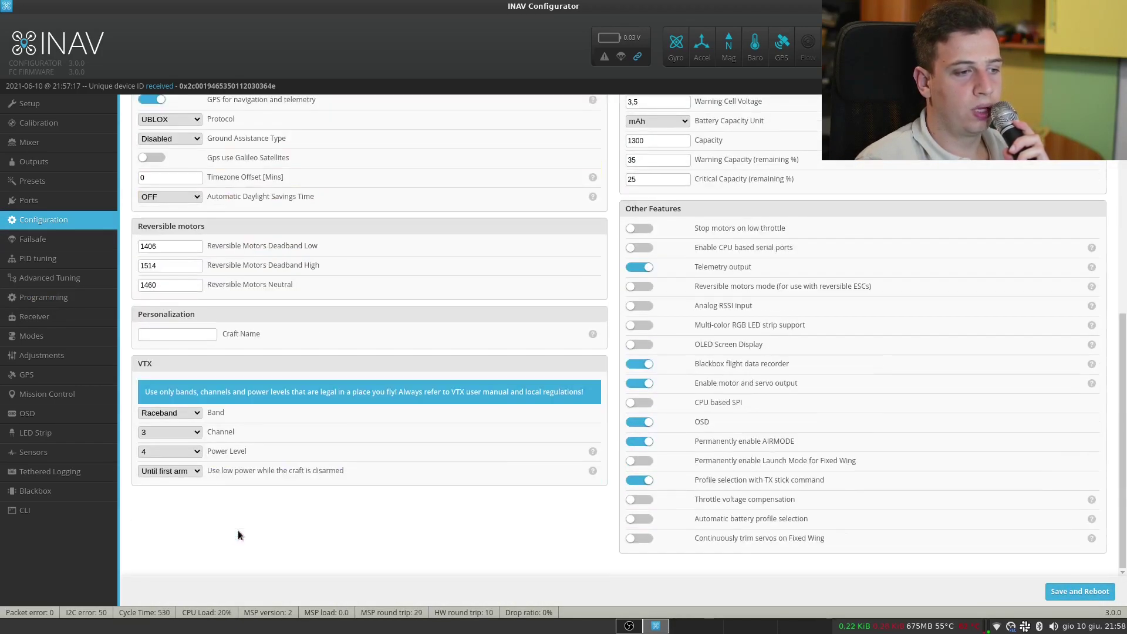
pyautogui.click(176, 470)
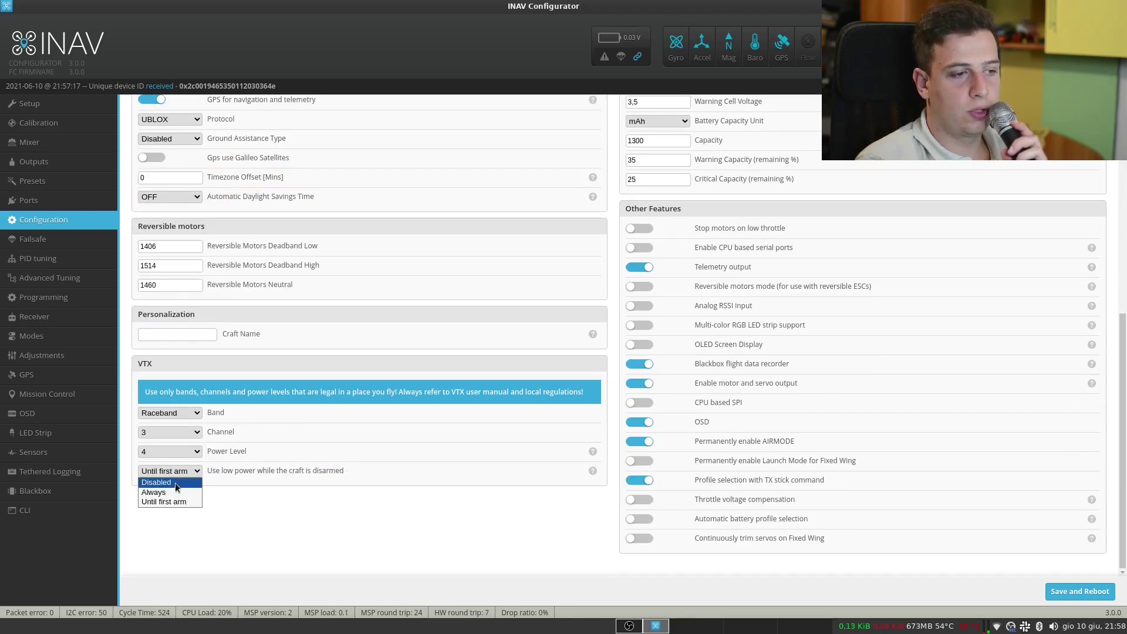
pyautogui.click(175, 502)
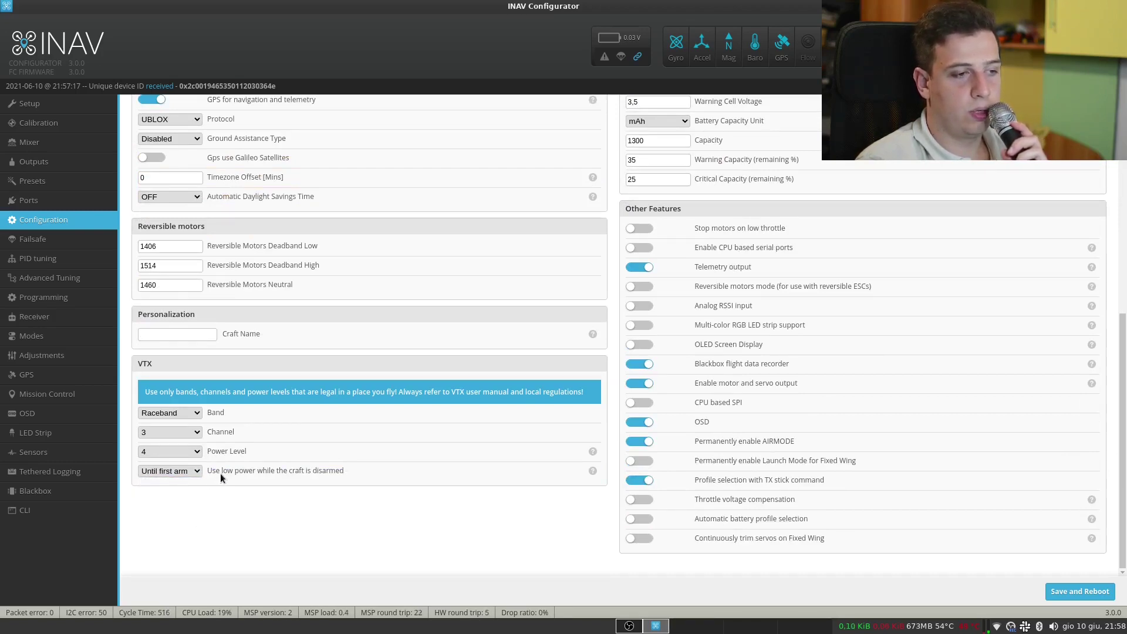